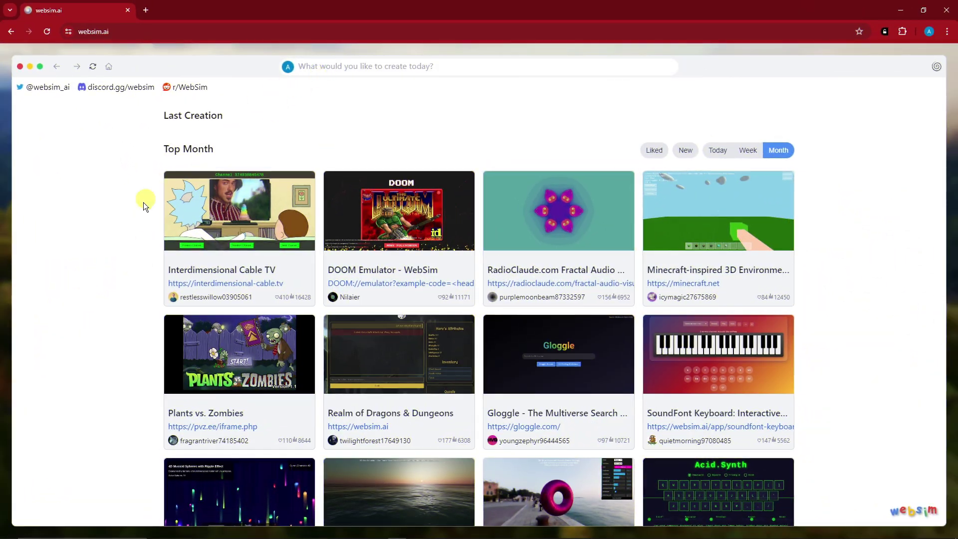
Browse the Top Month gallery and open the Enhanced 3D Shape Viewer creation
{"action": "scroll", "coordinate": [140, 260], "scroll_direction": "down", "scroll_amount": 9}
{"action": "scroll", "coordinate": [140, 267], "scroll_direction": "up", "scroll_amount": 9}
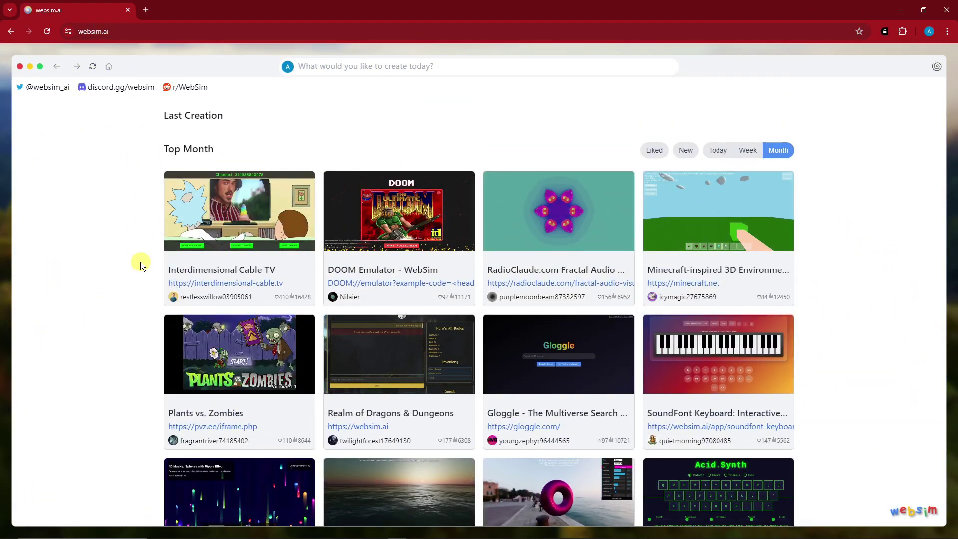
{"action": "mouse_move", "coordinate": [15, 63]}
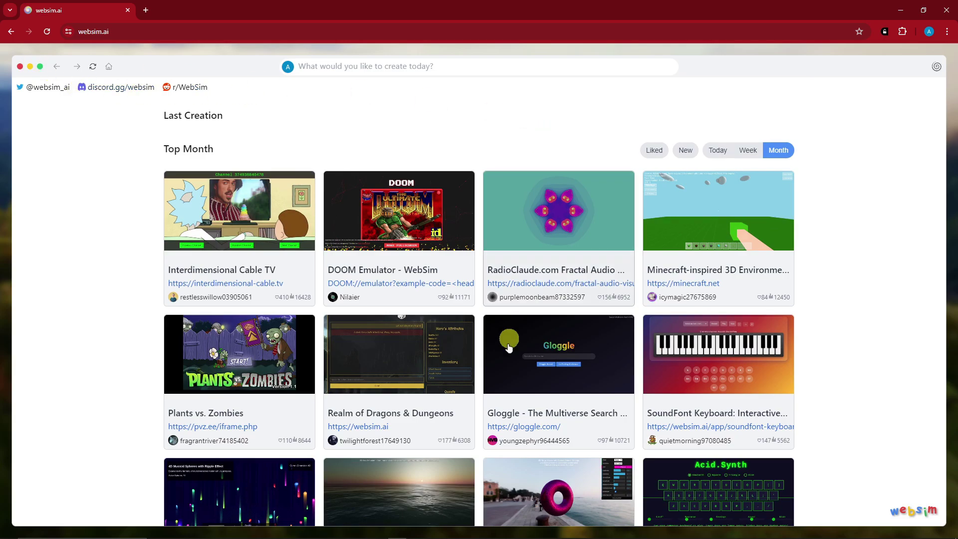
{"action": "scroll", "coordinate": [876, 346], "scroll_direction": "down", "scroll_amount": 5}
{"action": "scroll", "coordinate": [869, 345], "scroll_direction": "down", "scroll_amount": 5}
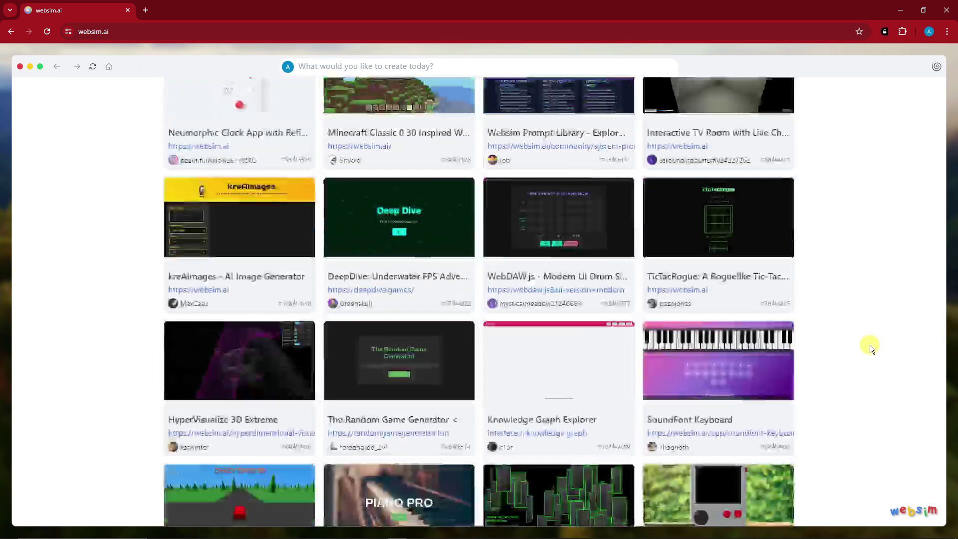
{"action": "scroll", "coordinate": [870, 344], "scroll_direction": "up", "scroll_amount": 10}
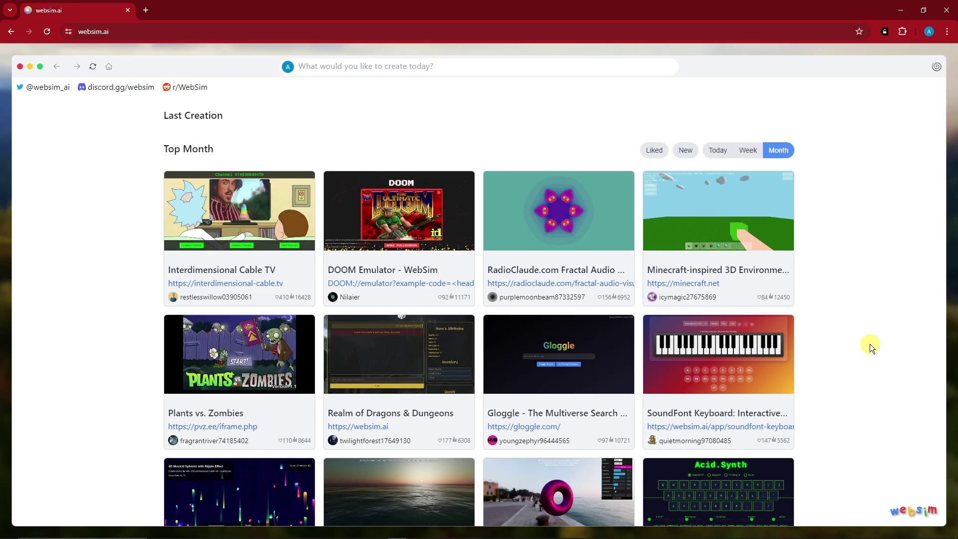
{"action": "scroll", "coordinate": [870, 343], "scroll_direction": "down", "scroll_amount": 20}
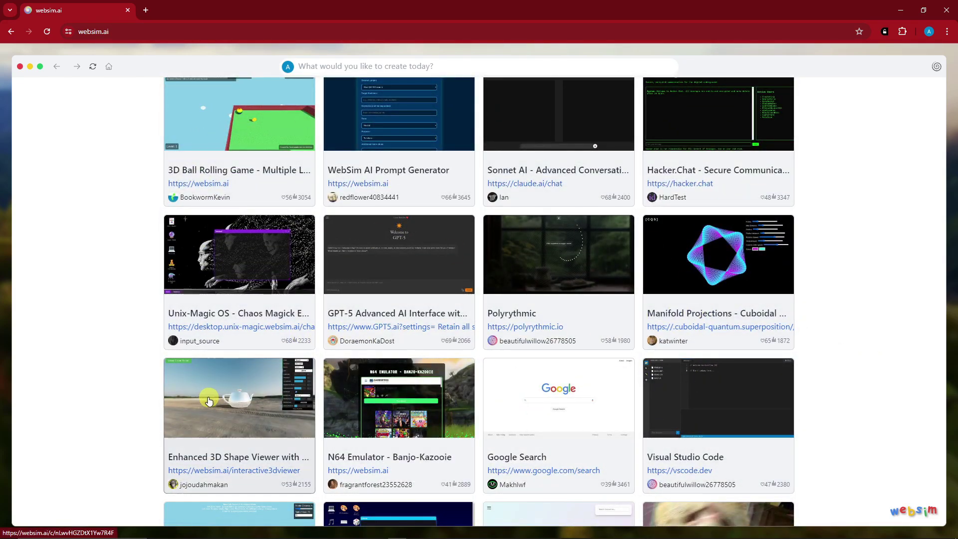
{"action": "left_click", "coordinate": [232, 417]}
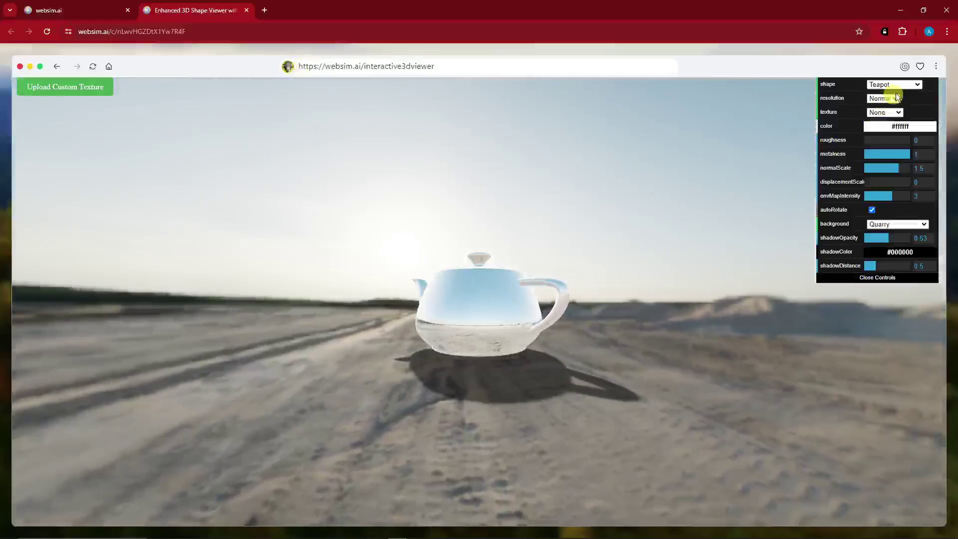
Try the Sphere shape, then show a Cube with 4x resolution and the Wood texture
{"action": "left_click", "coordinate": [913, 83]}
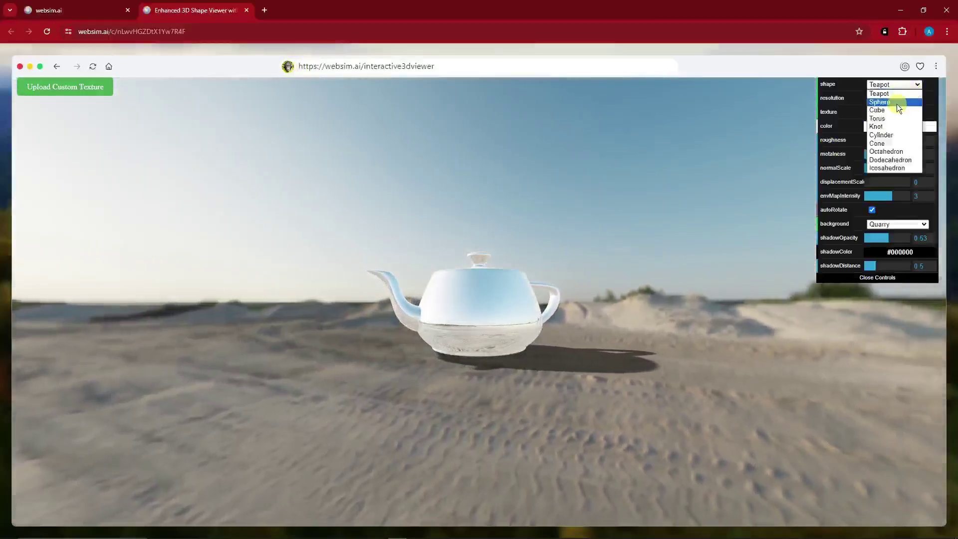
{"action": "left_click", "coordinate": [896, 103]}
{"action": "left_click", "coordinate": [898, 85]}
{"action": "left_click", "coordinate": [886, 110]}
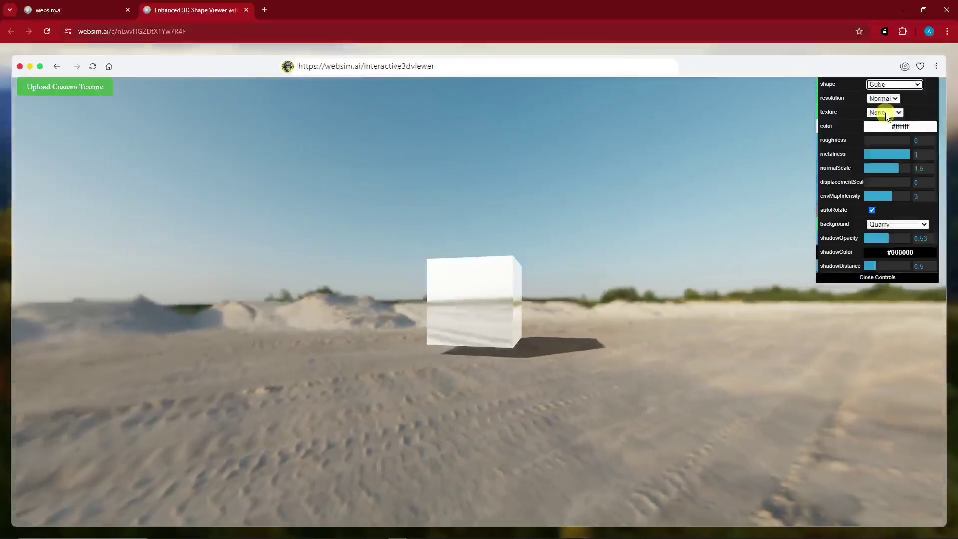
{"action": "left_click", "coordinate": [895, 100]}
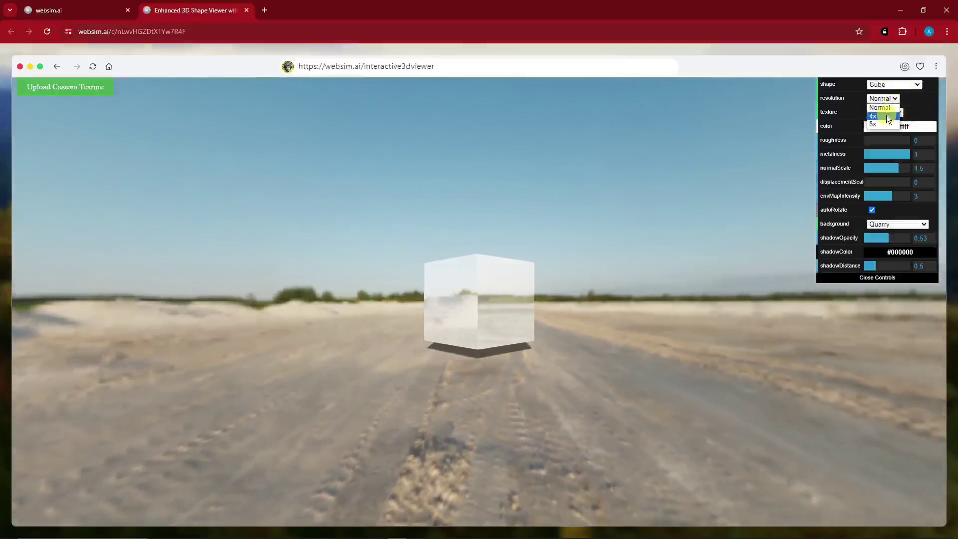
{"action": "left_click", "coordinate": [887, 115]}
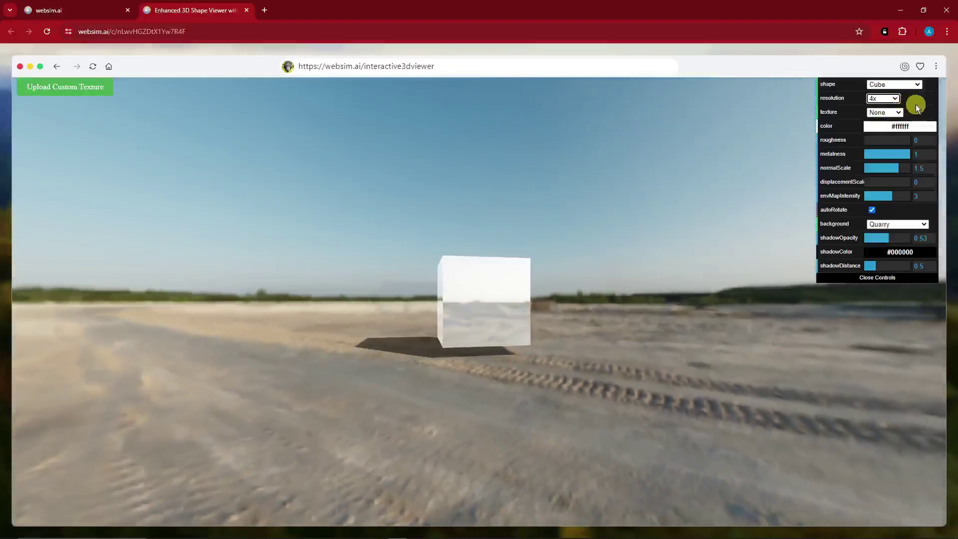
{"action": "left_click", "coordinate": [899, 112]}
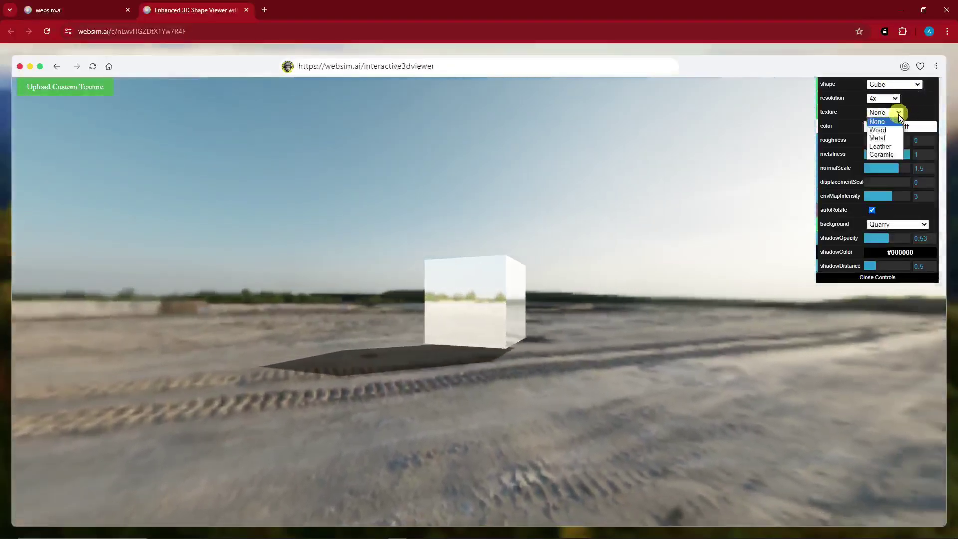
{"action": "left_click", "coordinate": [891, 131]}
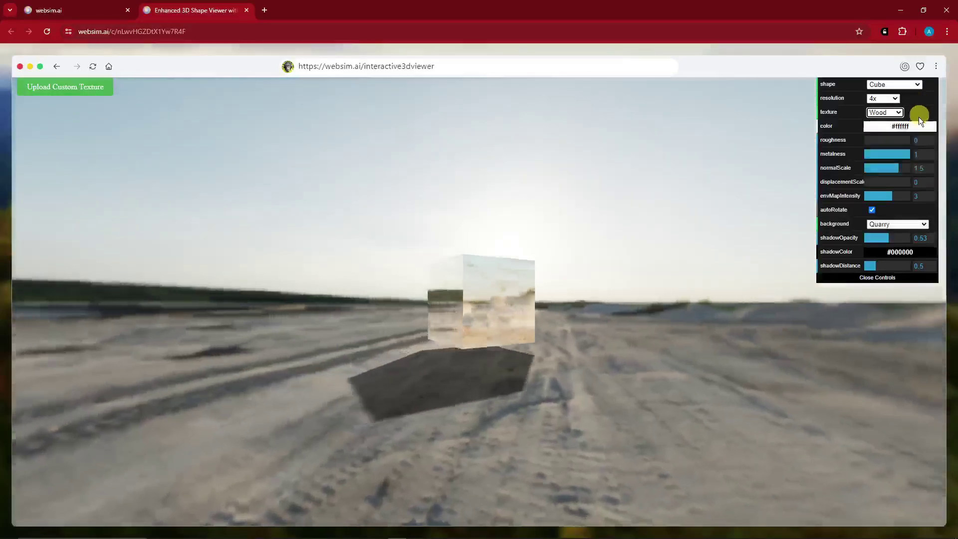
Switch the viewer's shape to Knot, then to Cylinder
{"action": "left_click", "coordinate": [919, 86]}
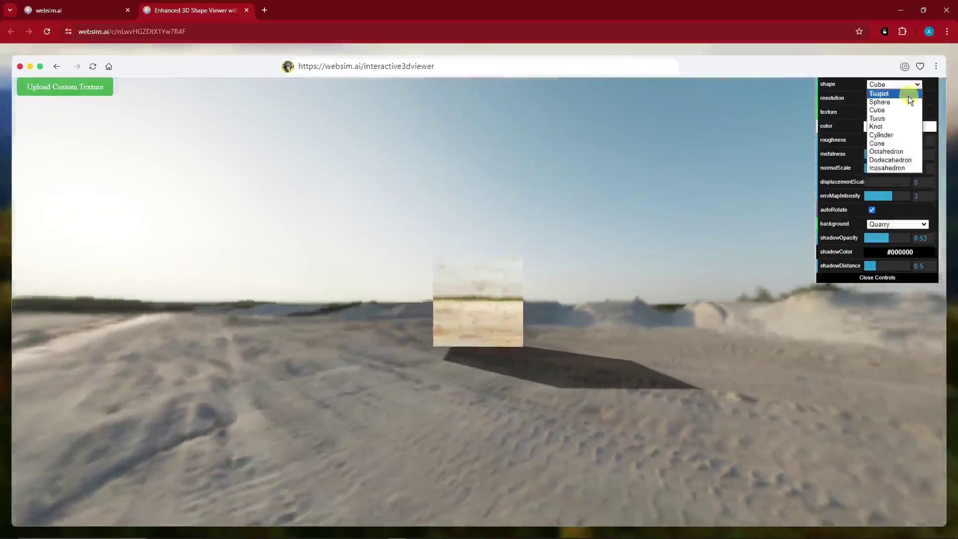
{"action": "left_click", "coordinate": [890, 128]}
{"action": "left_click", "coordinate": [910, 85]}
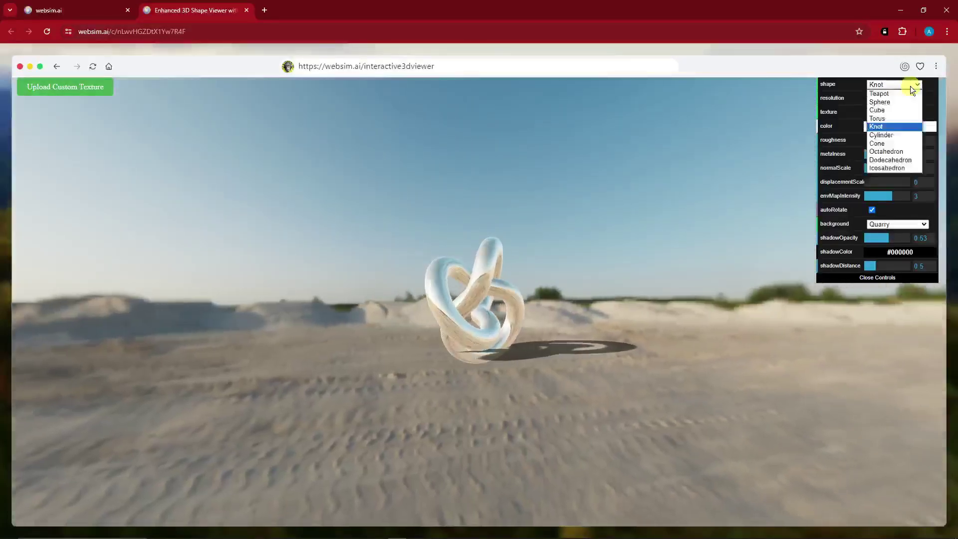
{"action": "left_click", "coordinate": [895, 136]}
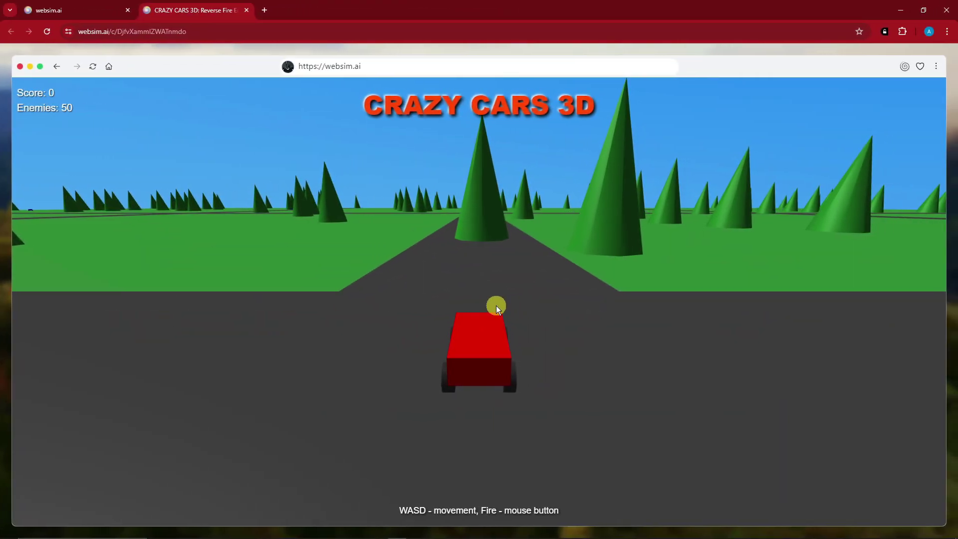
Drive the red car around the Crazy Cars 3D landscape, steering toward the blue enemy cars
{"action": "key", "text": "w"}
{"action": "key", "text": "d"}
{"action": "key", "text": "a"}
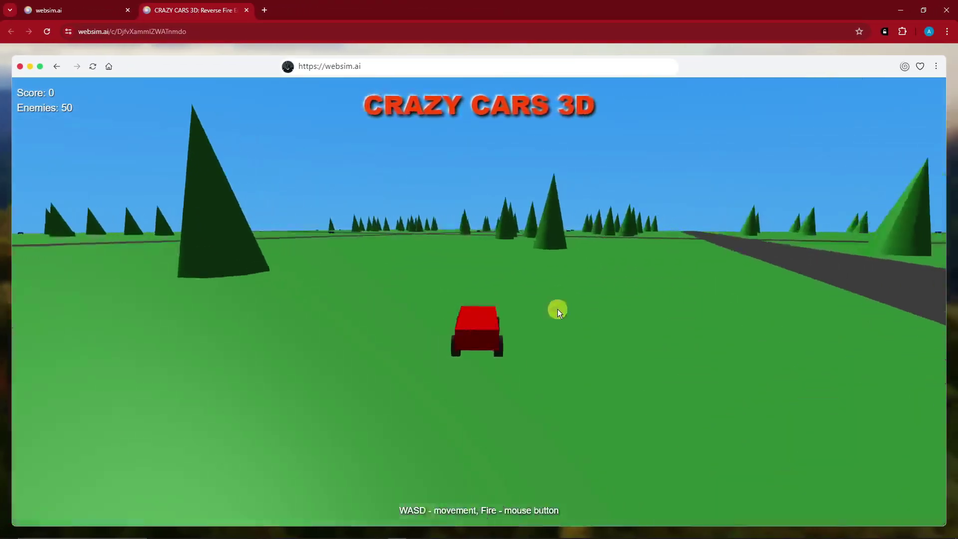
{"action": "key", "text": "w"}
{"action": "key", "text": "d"}
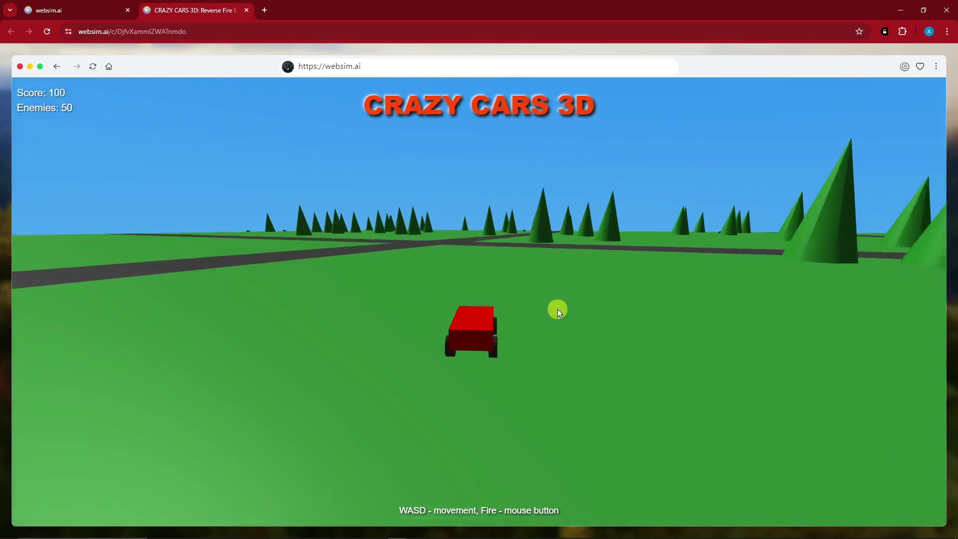
{"action": "key", "text": "w"}
{"action": "key", "text": "a"}
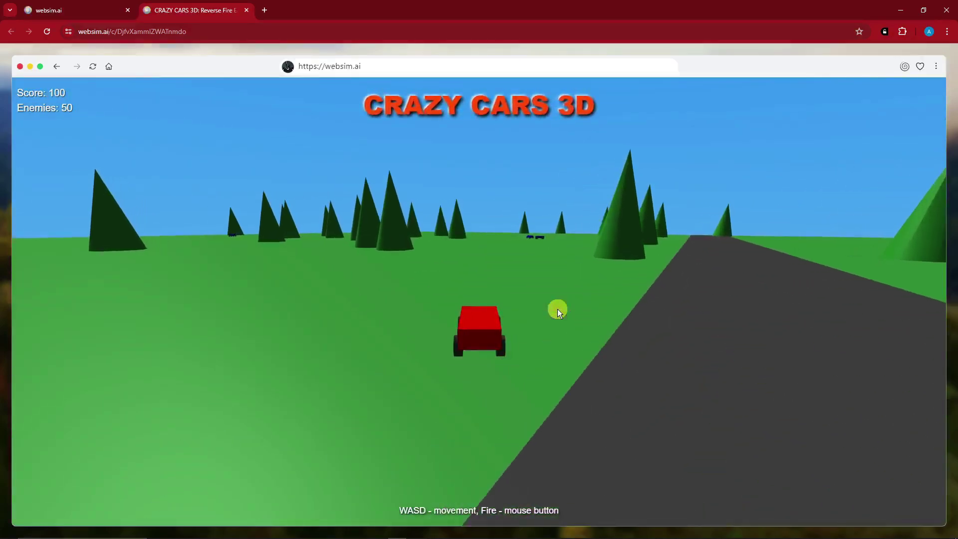
{"action": "key", "text": "w"}
{"action": "key", "text": "d"}
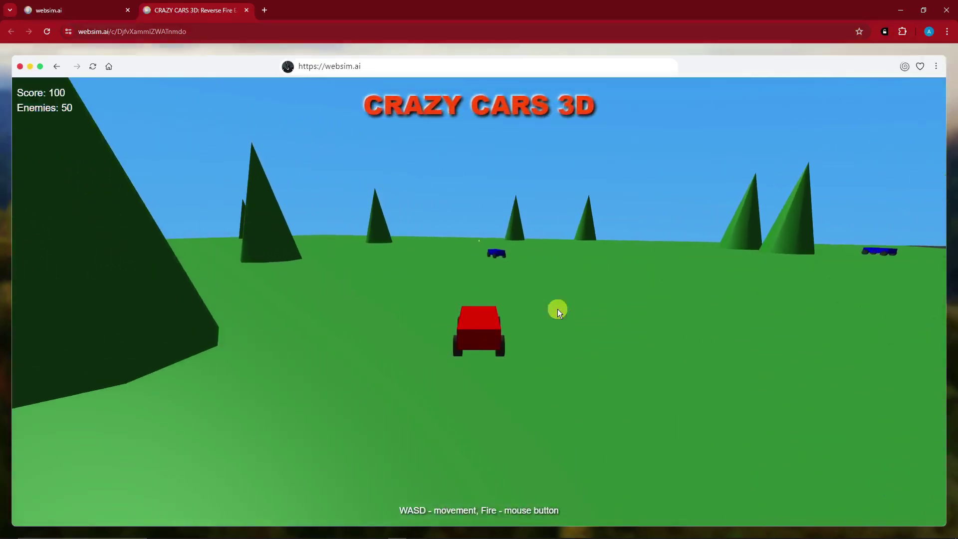
{"action": "key", "text": "w"}
{"action": "key", "text": "d"}
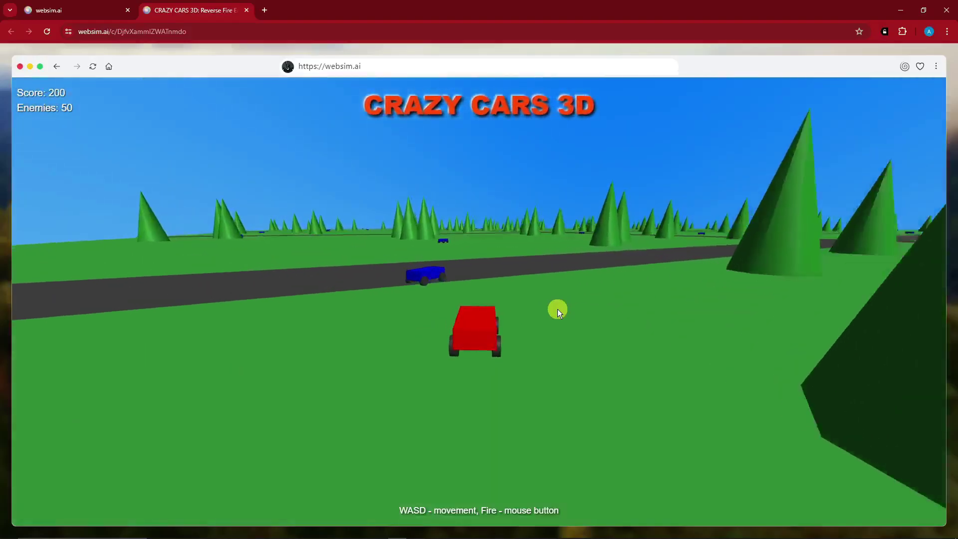
{"action": "key", "text": "w"}
{"action": "key", "text": "a"}
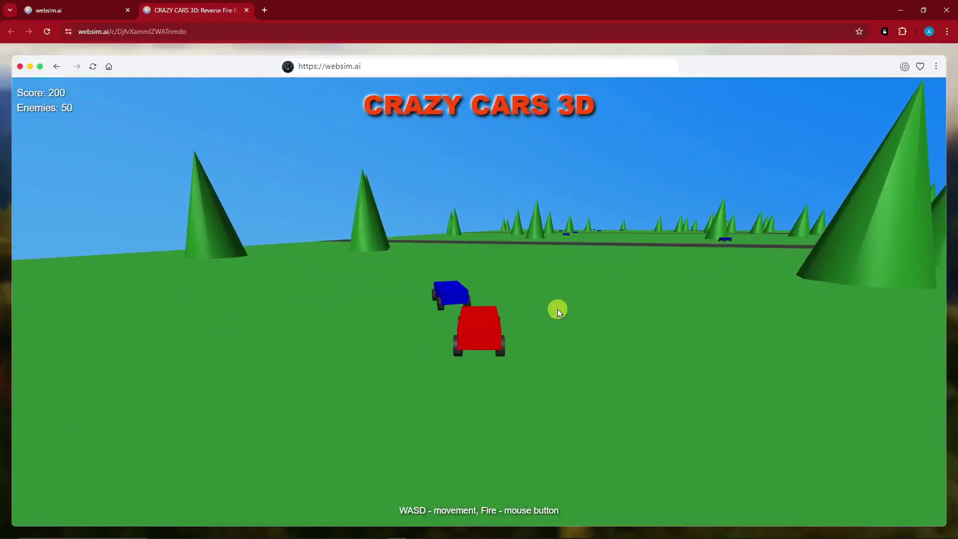
{"action": "key", "text": "w"}
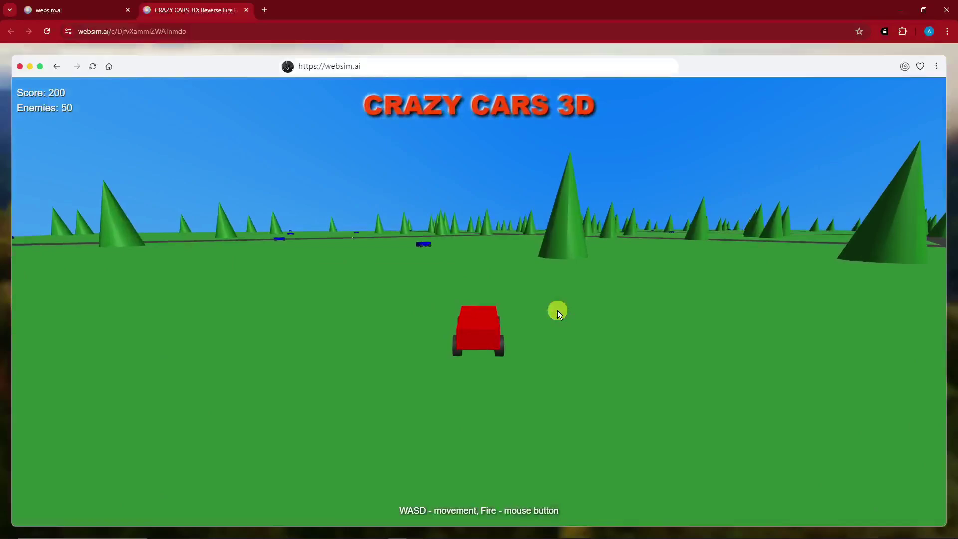
{"action": "key", "text": "w"}
{"action": "key", "text": "a"}
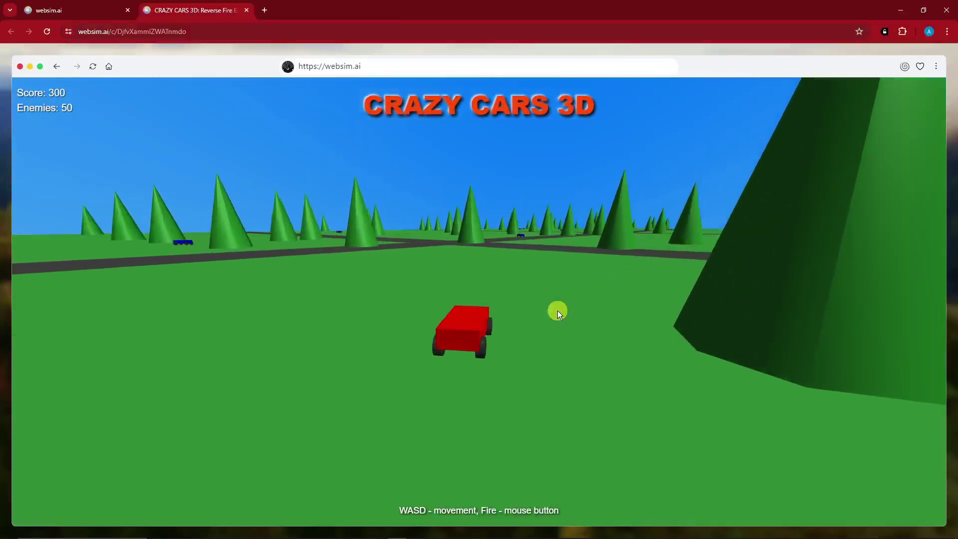
{"action": "key", "text": "w"}
{"action": "key", "text": "d"}
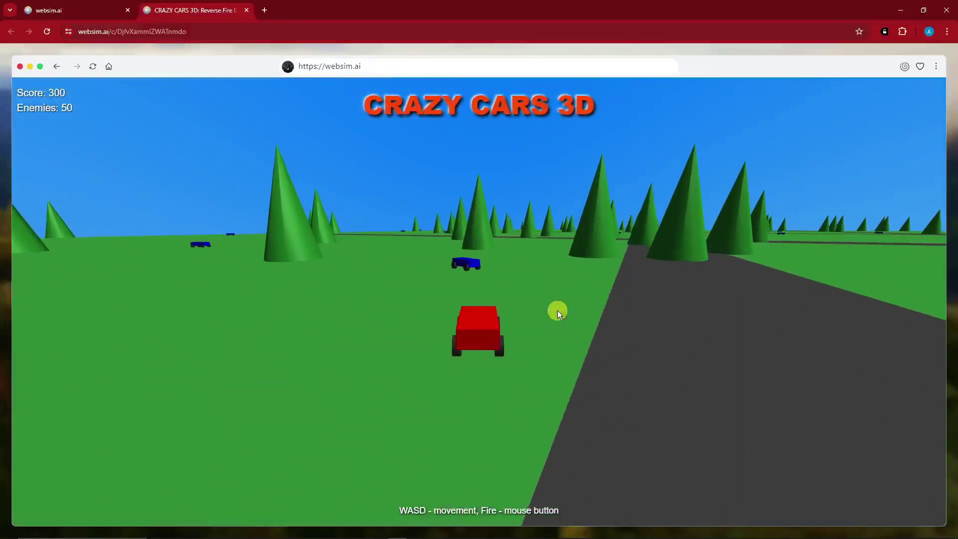
{"action": "key", "text": "w"}
{"action": "key", "text": "a"}
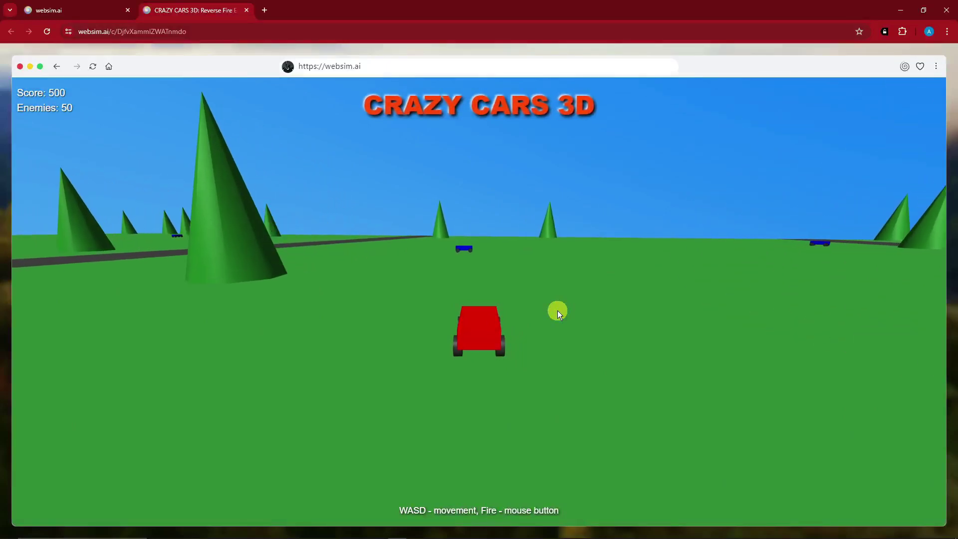
{"action": "key", "text": "w"}
{"action": "key", "text": "a"}
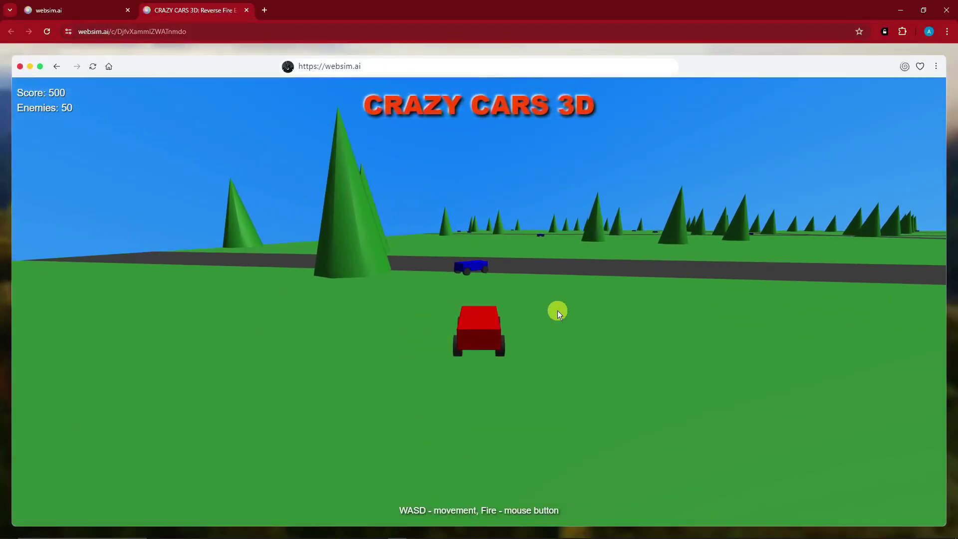
{"action": "key", "text": "w"}
{"action": "key", "text": "a"}
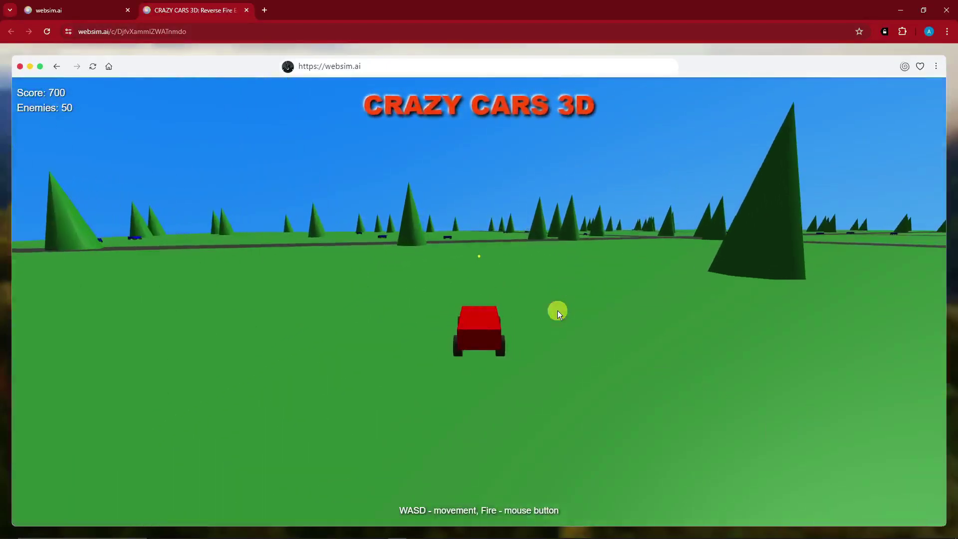
{"action": "key", "text": "w"}
{"action": "key", "text": "a"}
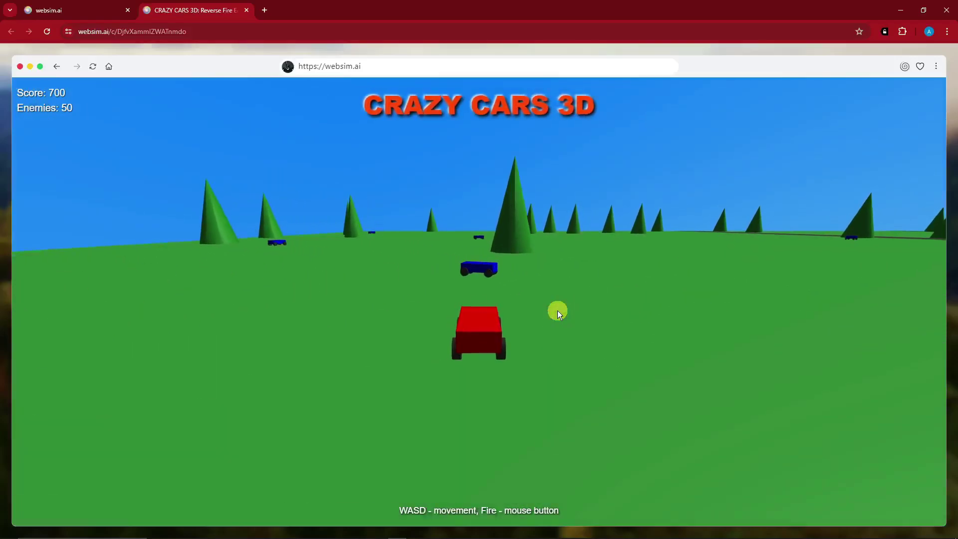
{"action": "key", "text": "w"}
{"action": "key", "text": "a"}
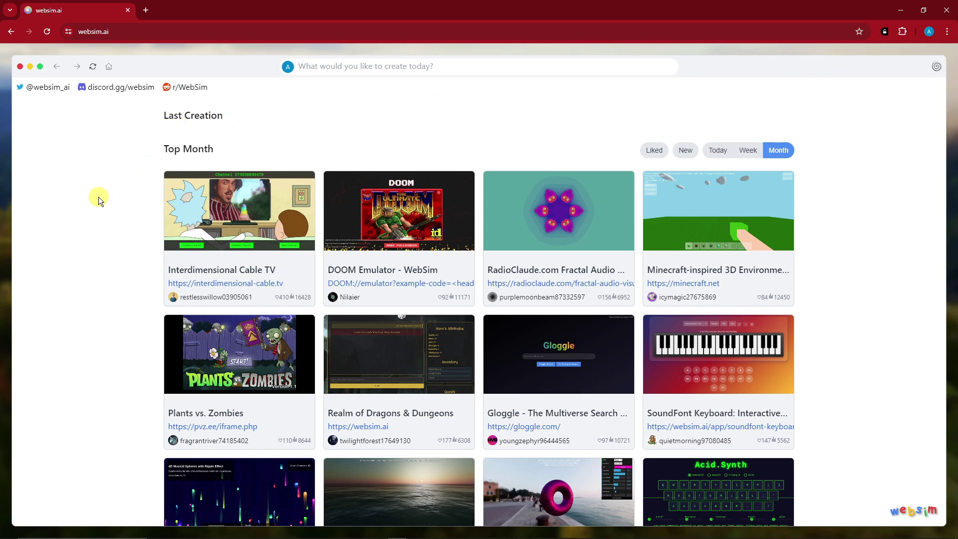
{"action": "scroll", "coordinate": [98, 196], "scroll_direction": "down", "scroll_amount": 15}
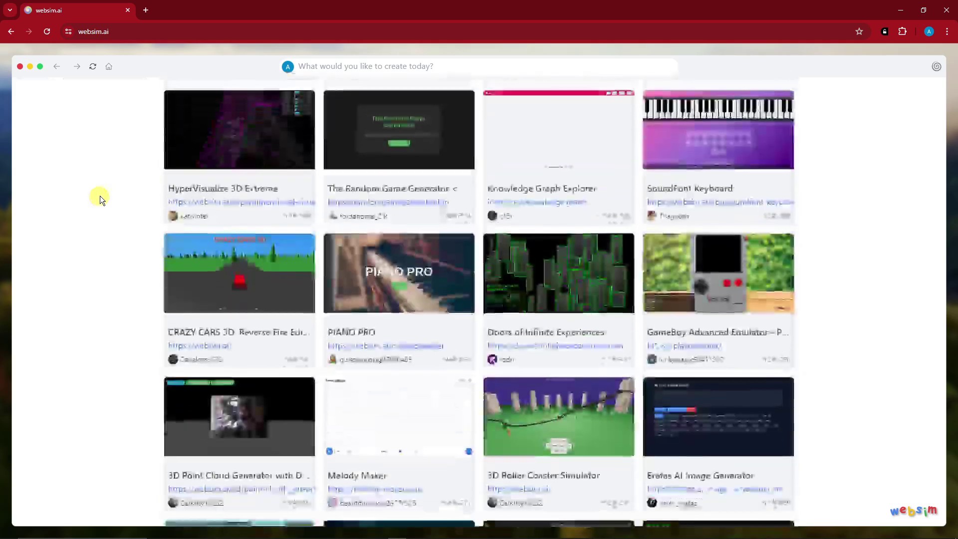
{"action": "scroll", "coordinate": [100, 196], "scroll_direction": "down", "scroll_amount": 6}
{"action": "scroll", "coordinate": [102, 193], "scroll_direction": "up", "scroll_amount": 6}
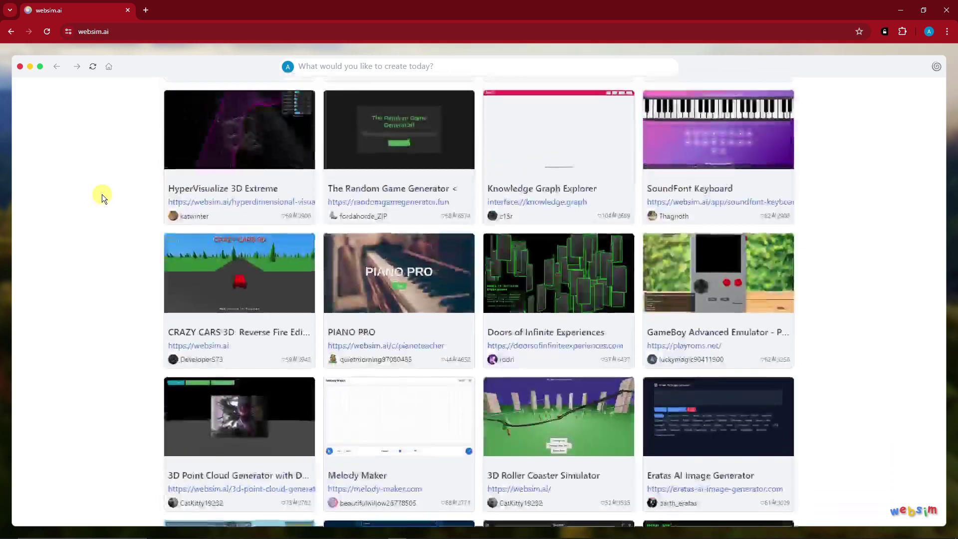
{"action": "scroll", "coordinate": [101, 194], "scroll_direction": "up", "scroll_amount": 15}
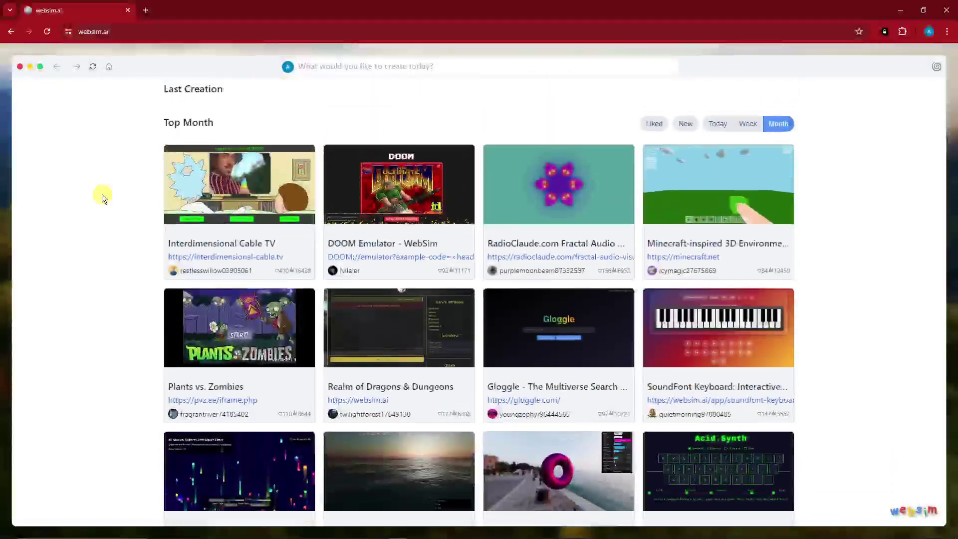
{"action": "scroll", "coordinate": [102, 194], "scroll_direction": "up", "scroll_amount": 1}
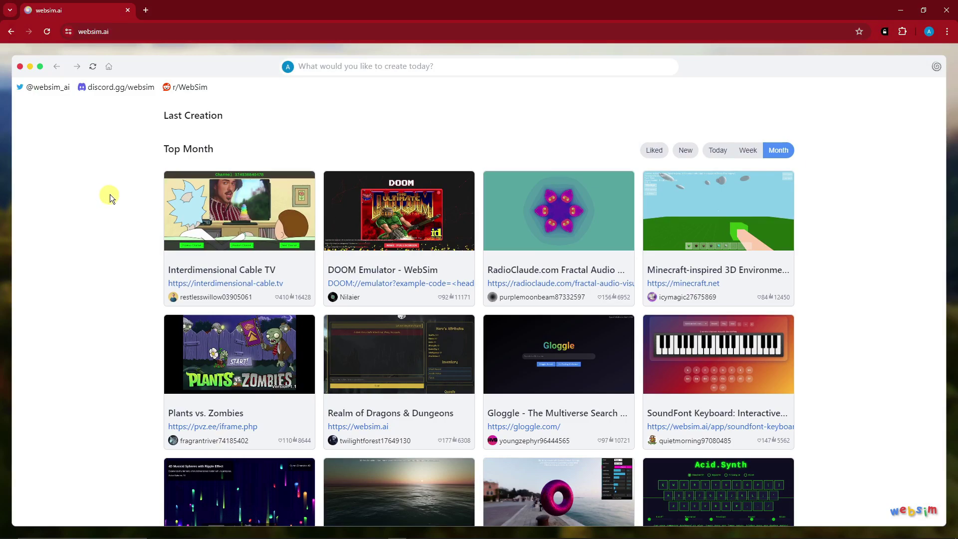
Start a new creation prompt and show the AI models available for generating it
{"action": "left_click", "coordinate": [336, 65]}
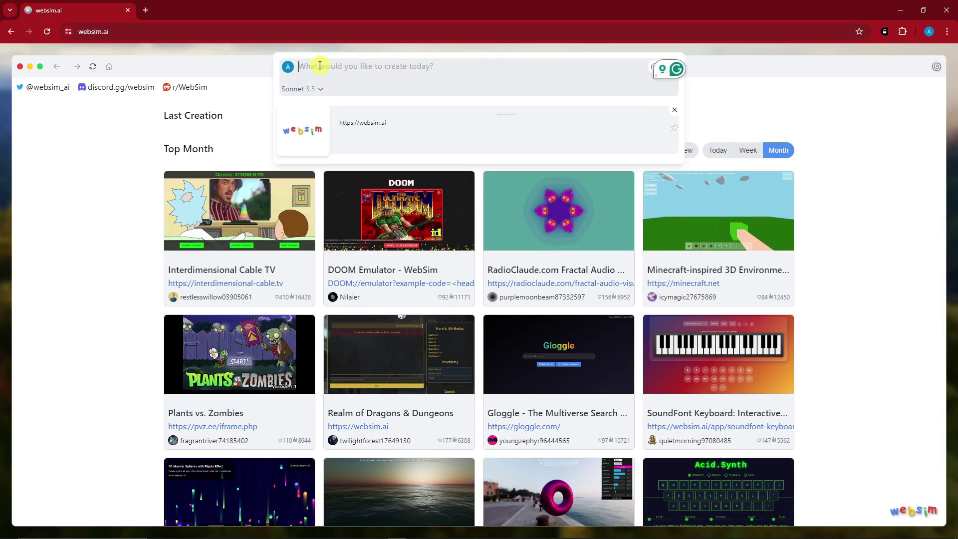
{"action": "left_click", "coordinate": [319, 89]}
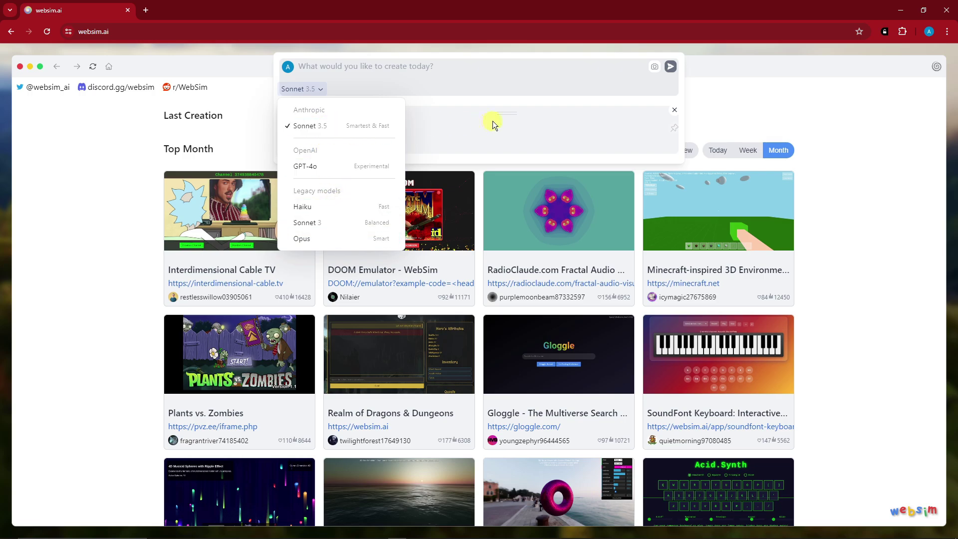
Clear the prompt's page context and generate "a testimonial collection website where customers can either supply a written, audio, or video testimonial", copied from Notepad
{"action": "left_click", "coordinate": [455, 70]}
{"action": "left_click", "coordinate": [675, 109]}
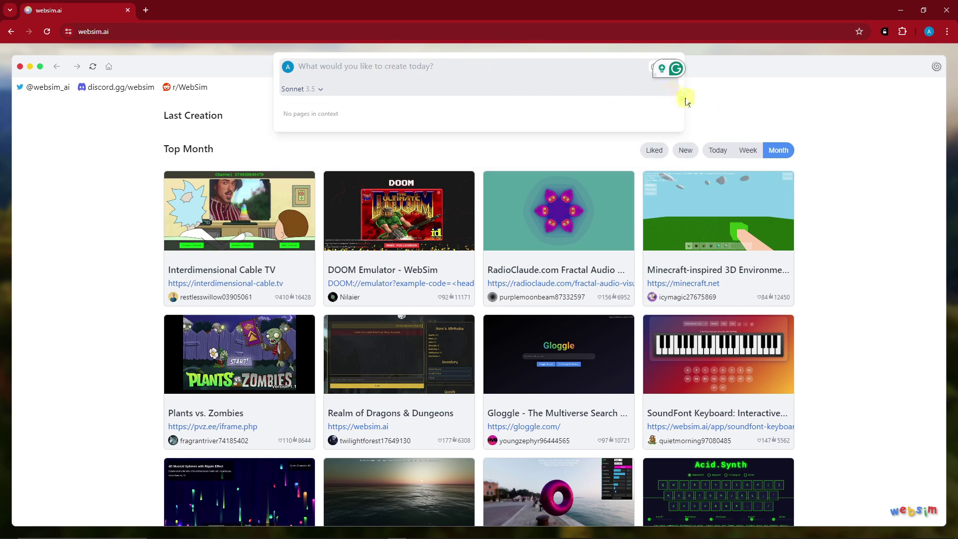
{"action": "left_click", "coordinate": [407, 528]}
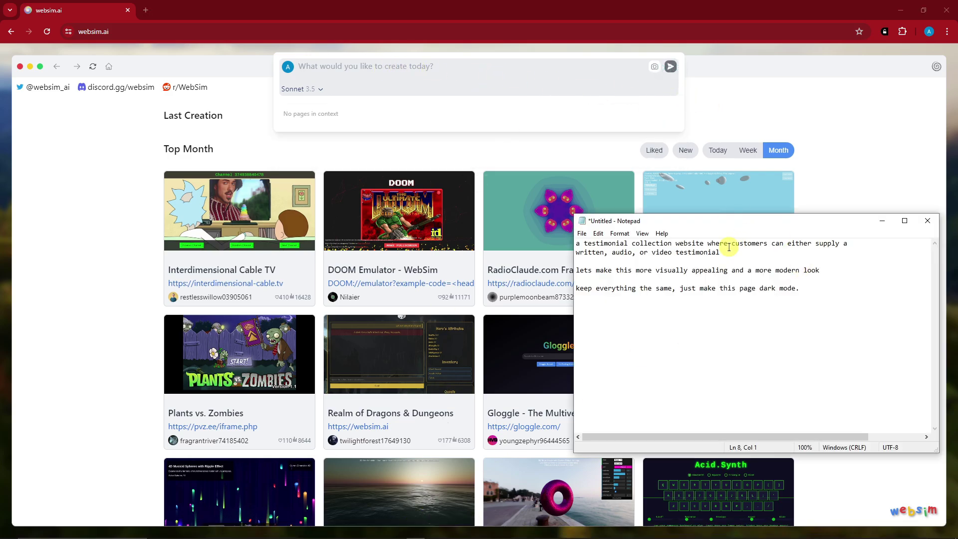
{"action": "left_click_drag", "start_coordinate": [730, 253], "coordinate": [565, 248]}
{"action": "key", "text": "ctrl+c"}
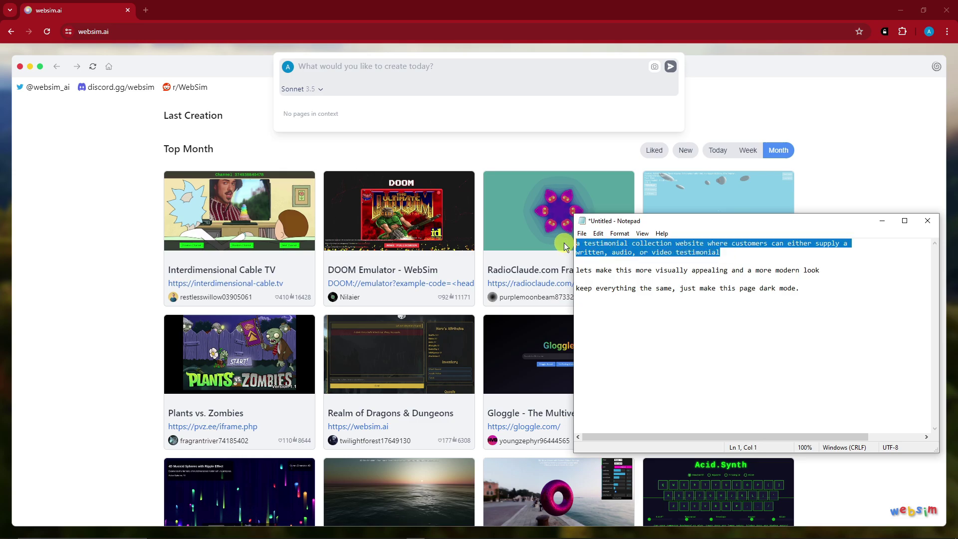
{"action": "left_click", "coordinate": [847, 168]}
{"action": "left_click", "coordinate": [391, 64]}
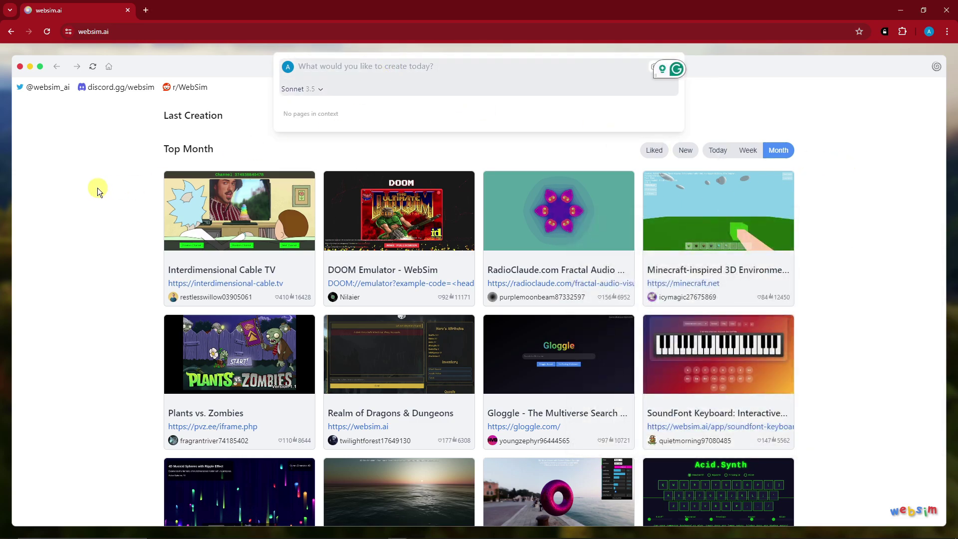
{"action": "key", "text": "ctrl+v"}
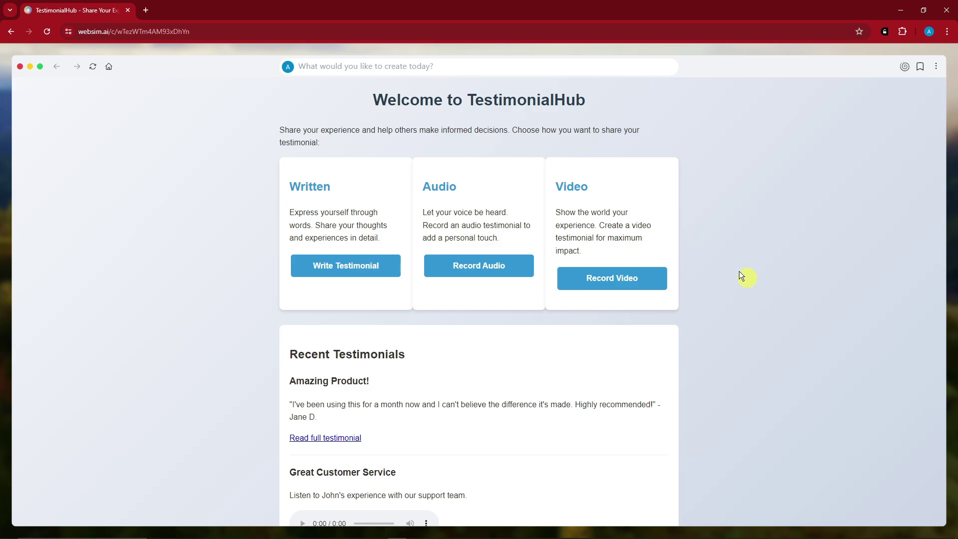
Examine the generated page's submission cards, recent testimonials and prompt context, plus its Copy URL and Download options
{"action": "left_click", "coordinate": [368, 65]}
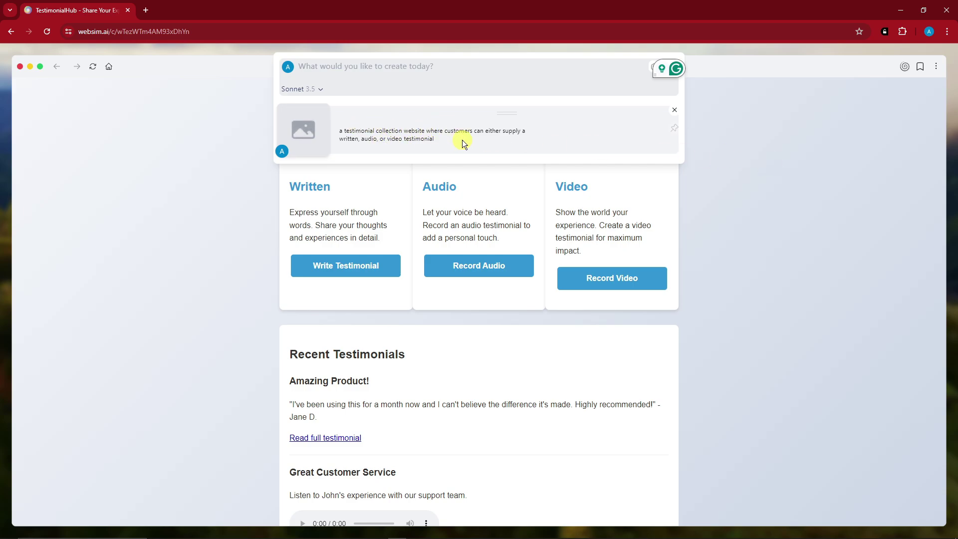
{"action": "left_click", "coordinate": [194, 166]}
{"action": "scroll", "coordinate": [493, 339], "scroll_direction": "down", "scroll_amount": 5}
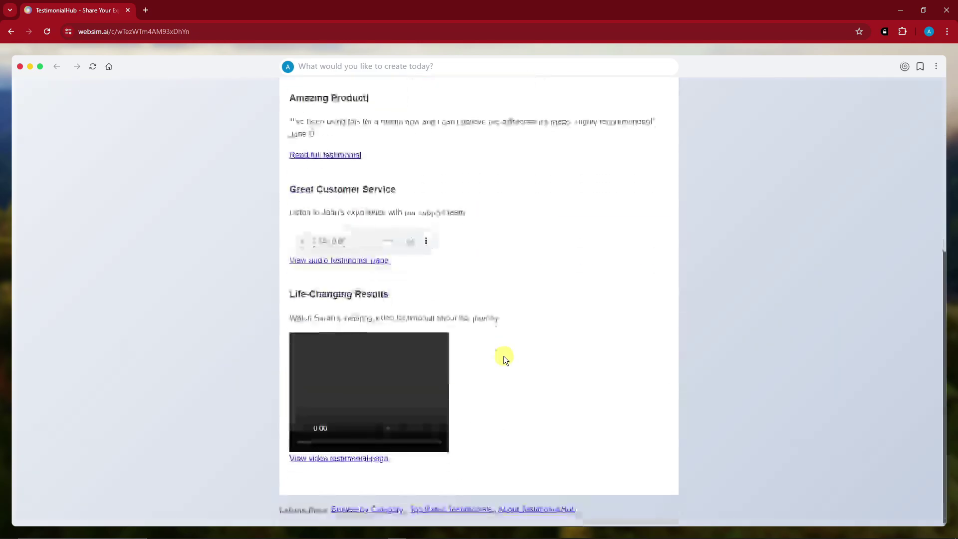
{"action": "scroll", "coordinate": [507, 354], "scroll_direction": "up", "scroll_amount": 5}
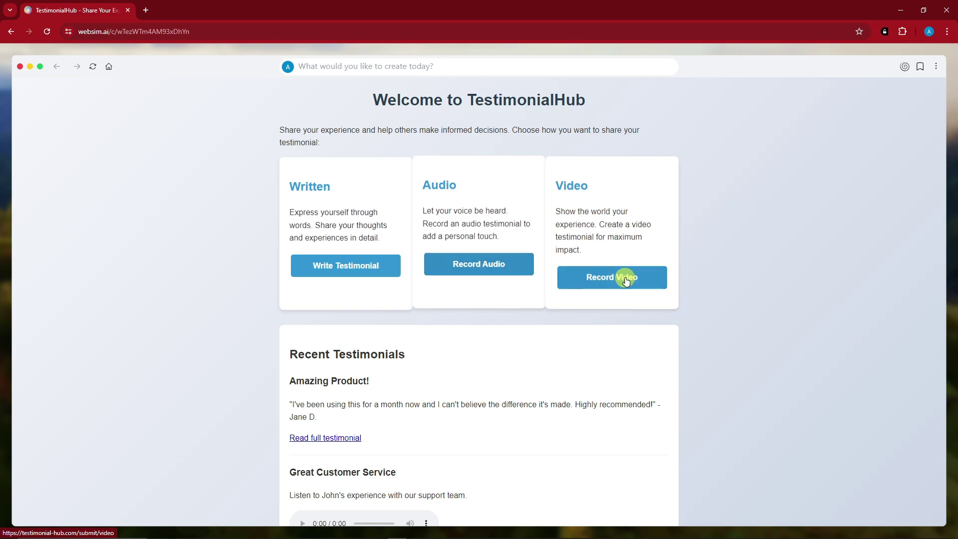
{"action": "scroll", "coordinate": [763, 359], "scroll_direction": "down", "scroll_amount": 1}
{"action": "scroll", "coordinate": [767, 378], "scroll_direction": "down", "scroll_amount": 4}
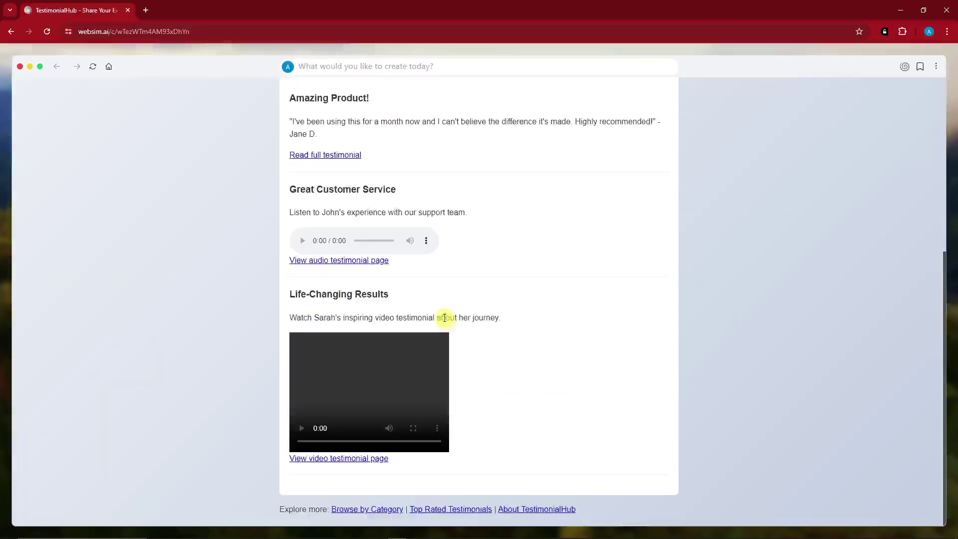
{"action": "left_click_drag", "start_coordinate": [289, 168], "coordinate": [322, 184]}
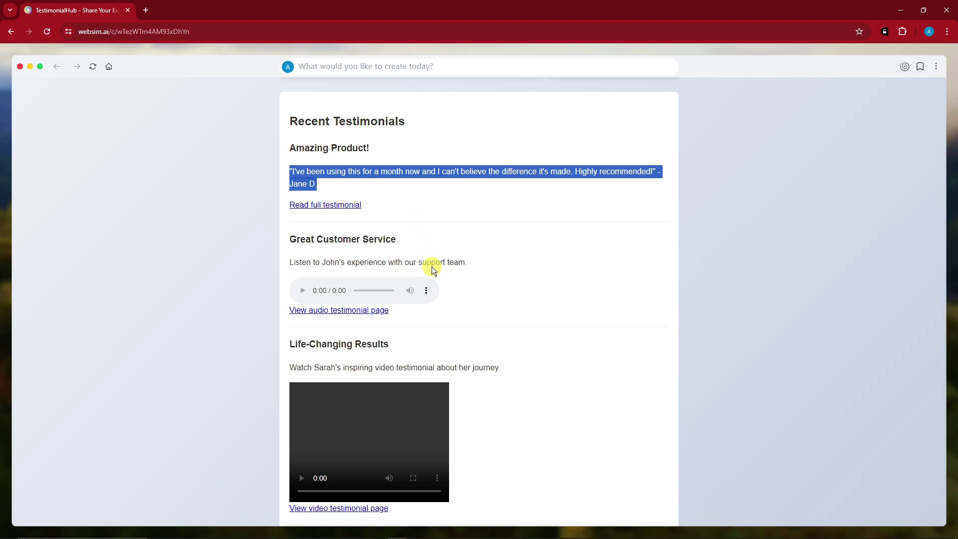
{"action": "scroll", "coordinate": [432, 268], "scroll_direction": "down", "scroll_amount": 1}
{"action": "scroll", "coordinate": [349, 469], "scroll_direction": "up", "scroll_amount": 6}
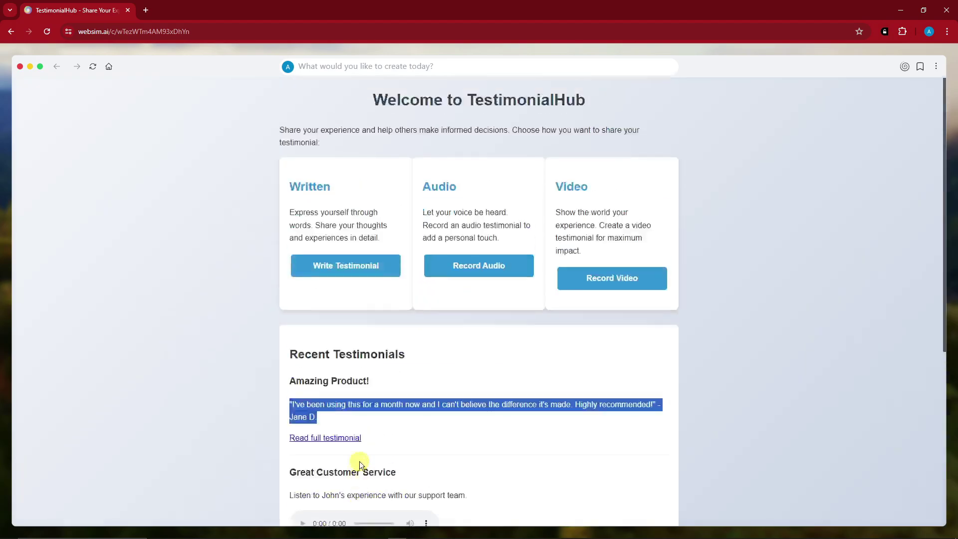
{"action": "left_click", "coordinate": [771, 244]}
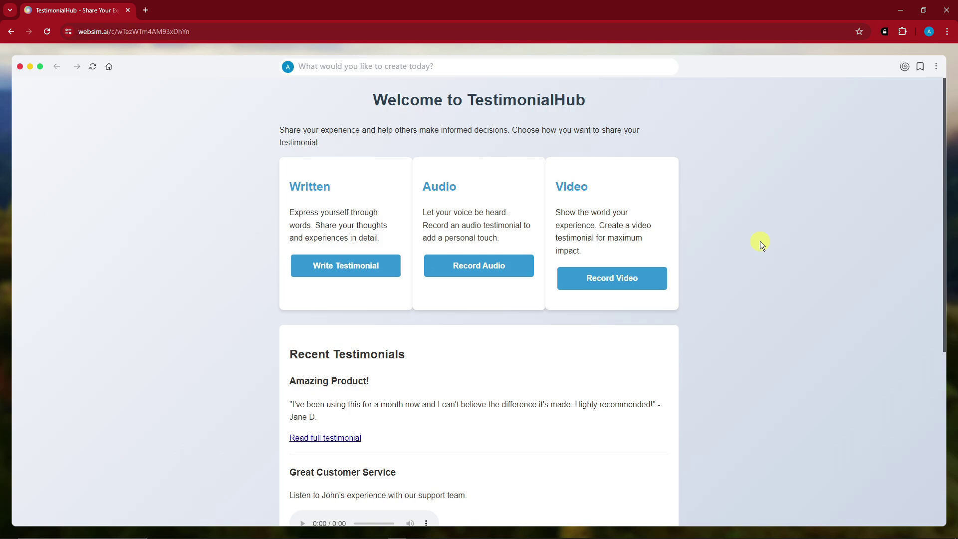
{"action": "left_click", "coordinate": [937, 66]}
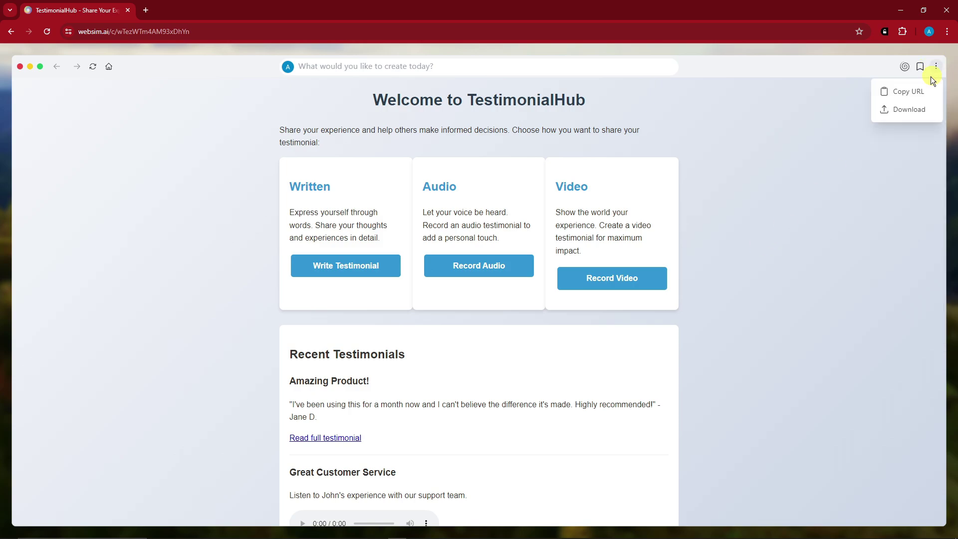
{"action": "left_click", "coordinate": [728, 163]}
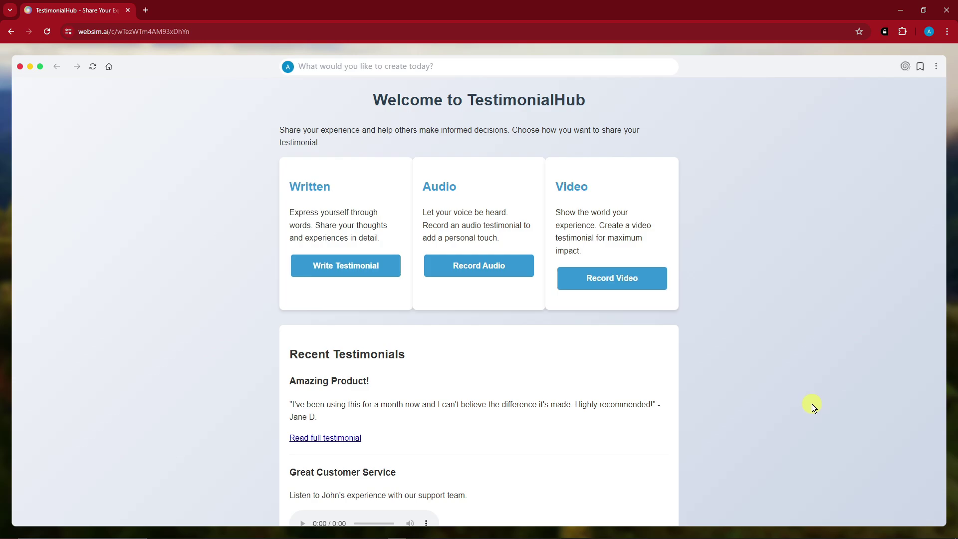
Regenerate the page with the prompt "lets make this more visually appealing and a more modern look", copied from Notepad
{"action": "mouse_move", "coordinate": [379, 537]}
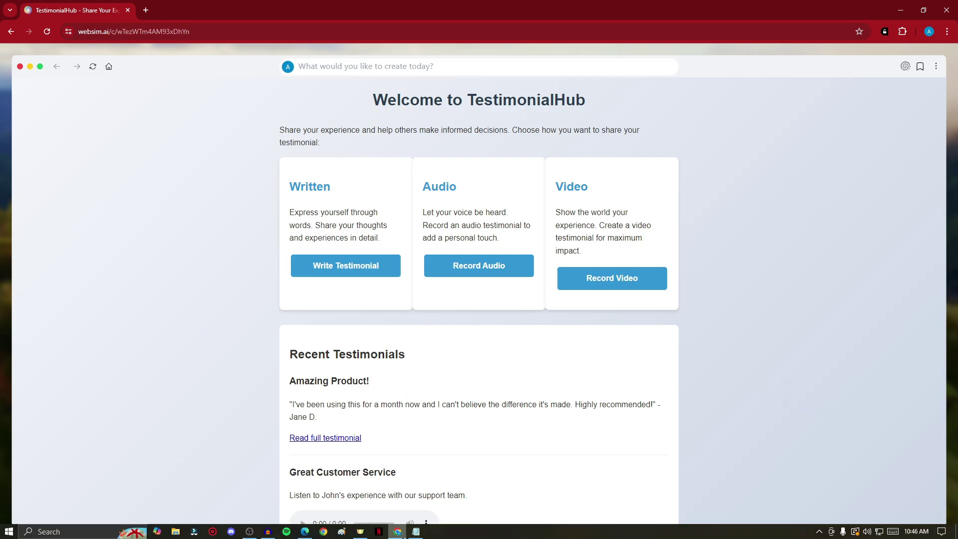
{"action": "left_click", "coordinate": [417, 537]}
{"action": "left_click", "coordinate": [676, 270]}
{"action": "left_click_drag", "start_coordinate": [823, 270], "coordinate": [574, 270]}
{"action": "key", "text": "ctrl+c"}
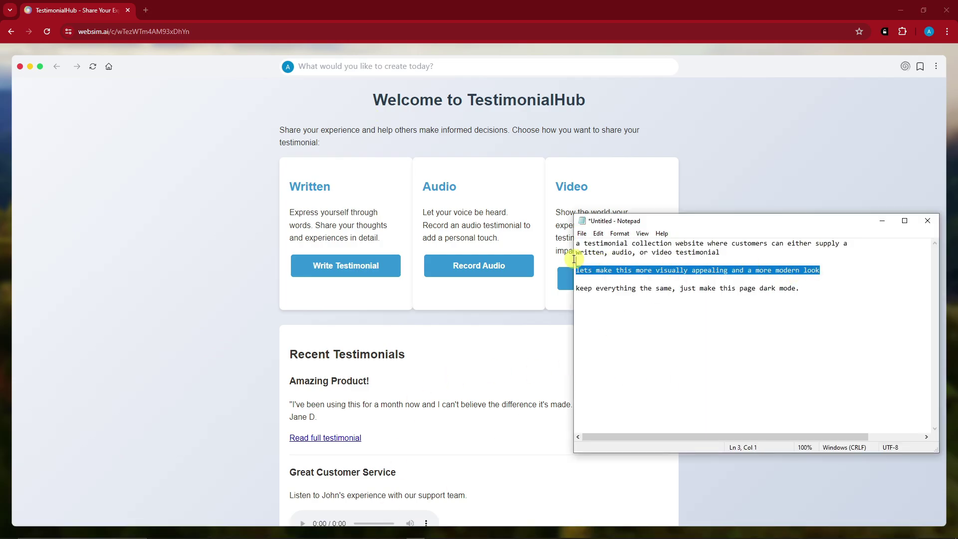
{"action": "left_click", "coordinate": [149, 244]}
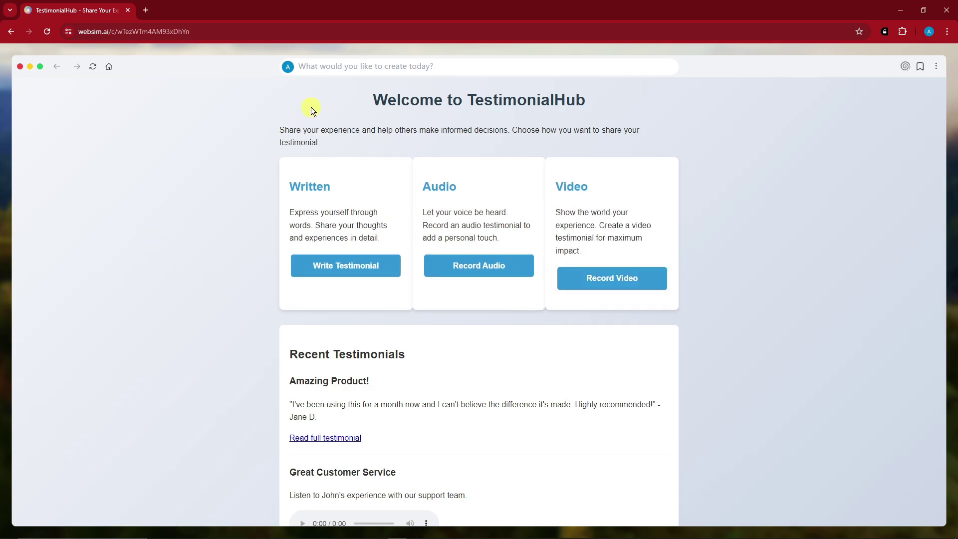
{"action": "left_click", "coordinate": [373, 61]}
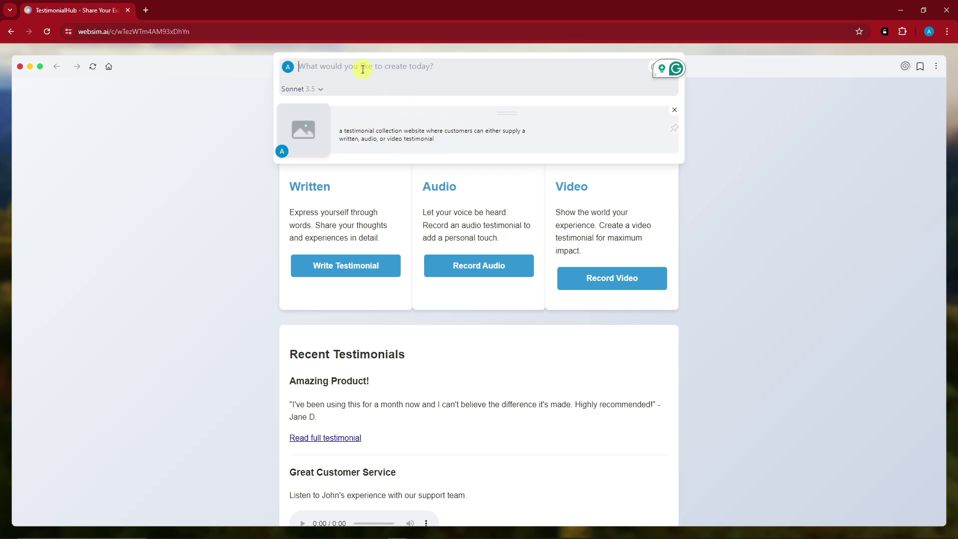
{"action": "key", "text": "ctrl+v"}
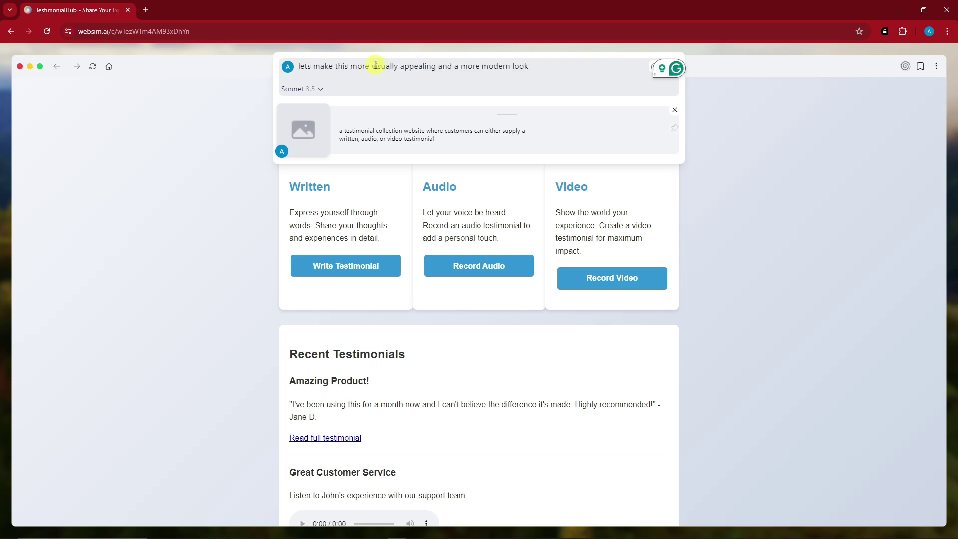
{"action": "key", "text": "Return"}
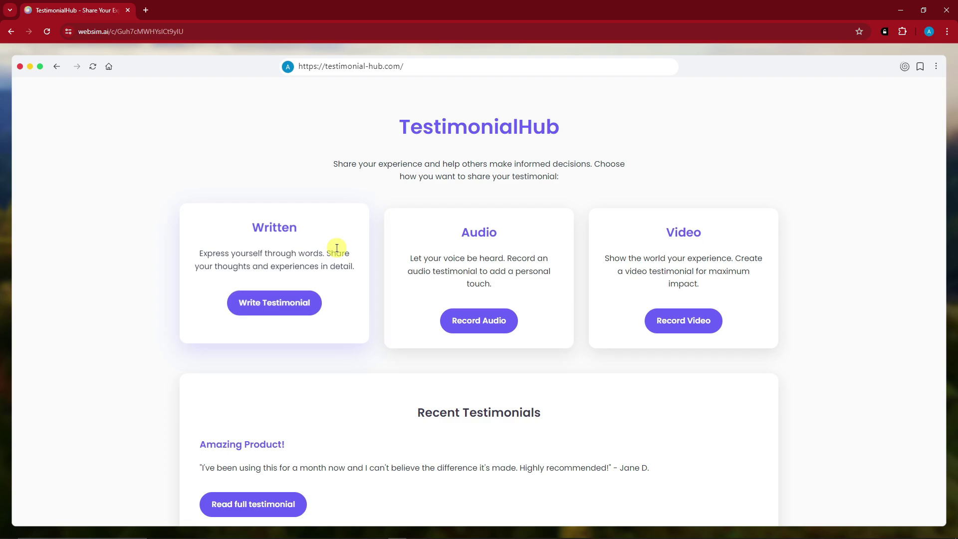
Replace the address with the prompt "keep everything the same, just make this page dark mode." and generate it
{"action": "left_click", "coordinate": [427, 71]}
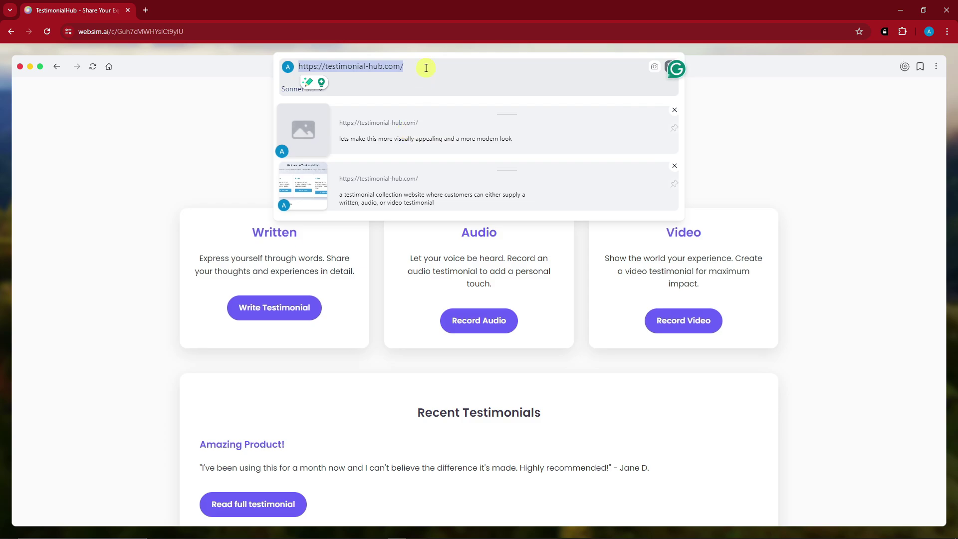
{"action": "key", "text": "BackSpace"}
{"action": "type", "text": "keep everything the same, just make this page dark mode."}
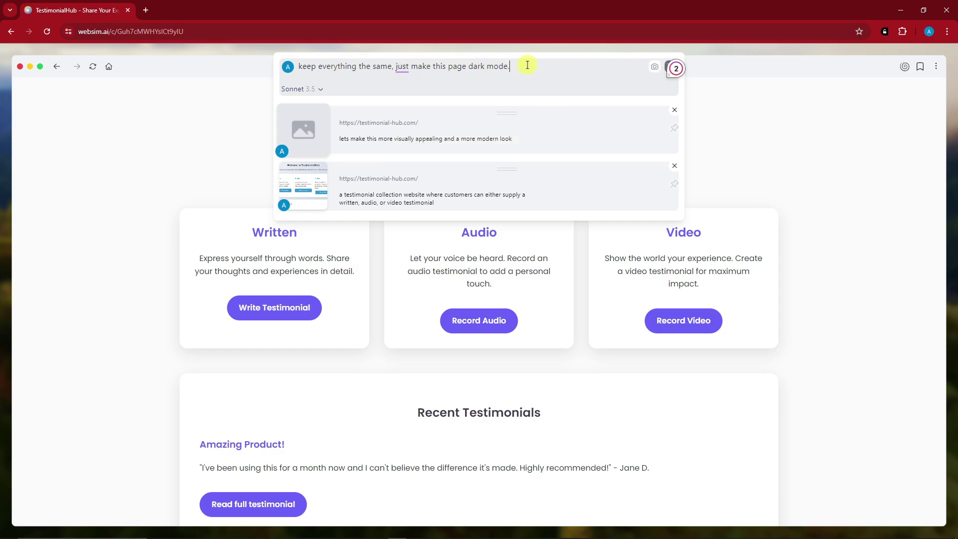
{"action": "key", "text": "Return"}
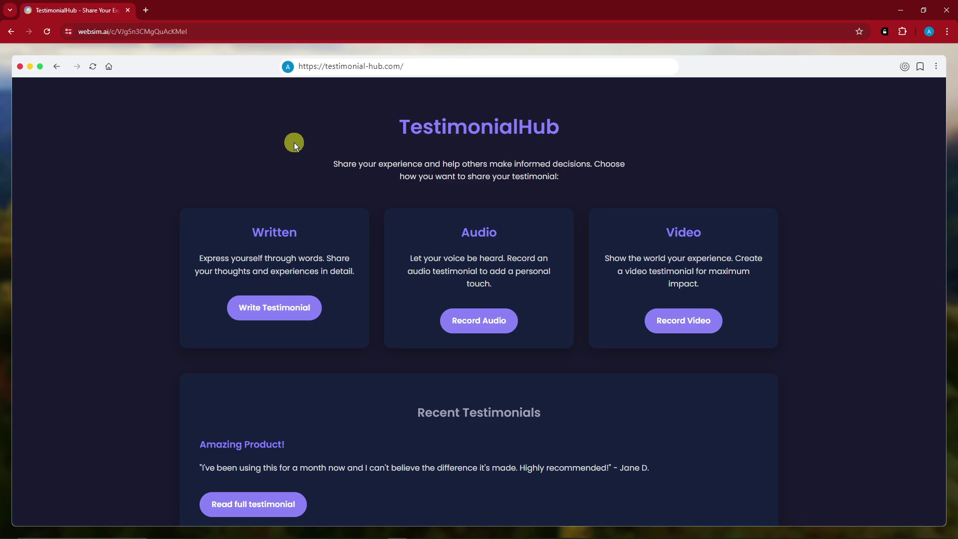
Look through the dark-mode page's submission cards and recent testimonials
{"action": "scroll", "coordinate": [305, 175], "scroll_direction": "down", "scroll_amount": 12}
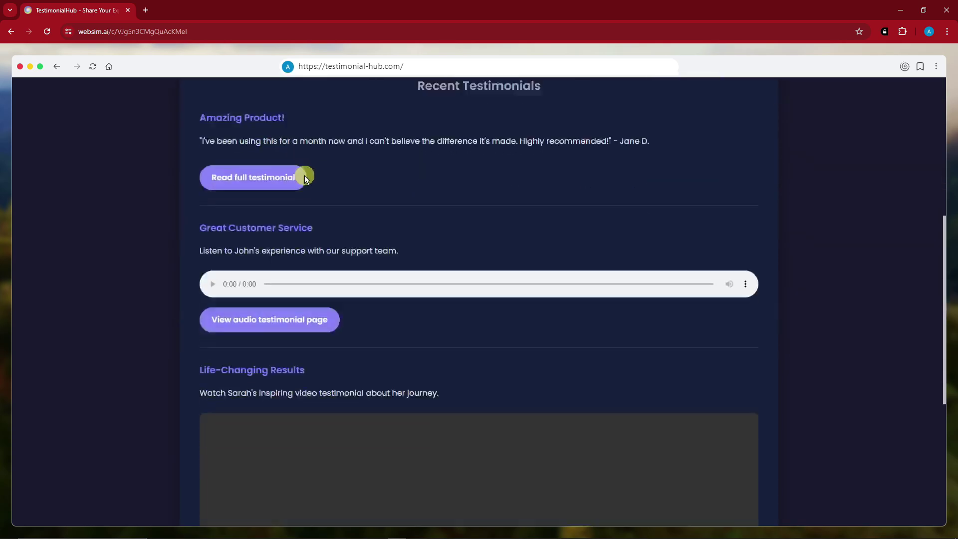
{"action": "scroll", "coordinate": [312, 171], "scroll_direction": "up", "scroll_amount": 12}
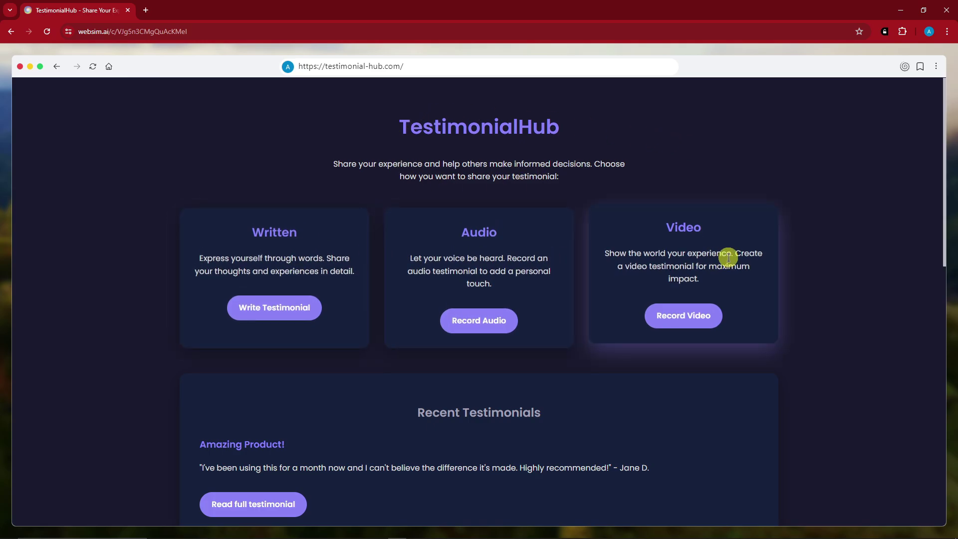
{"action": "scroll", "coordinate": [753, 262], "scroll_direction": "down", "scroll_amount": 5}
{"action": "scroll", "coordinate": [804, 279], "scroll_direction": "down", "scroll_amount": 4}
{"action": "scroll", "coordinate": [806, 279], "scroll_direction": "up", "scroll_amount": 9}
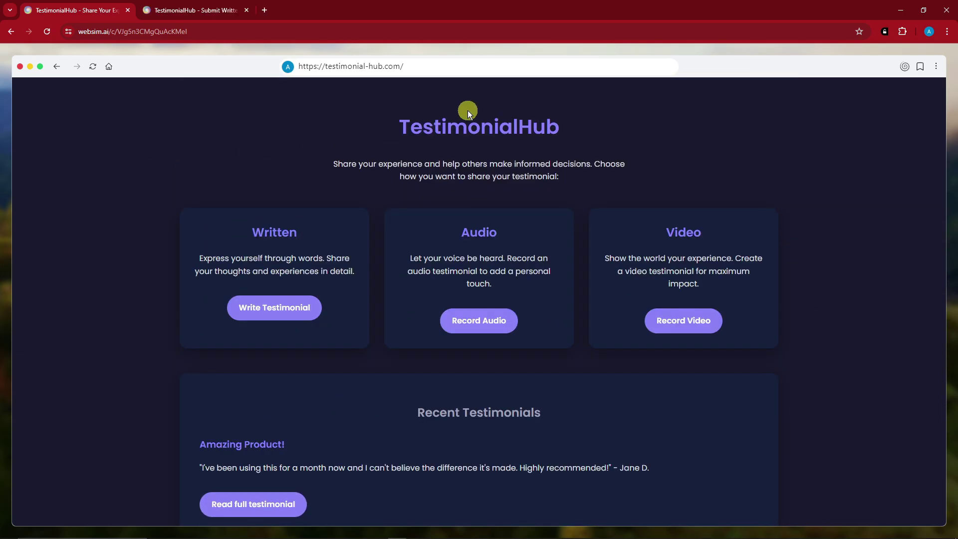
{"action": "left_click", "coordinate": [449, 66]}
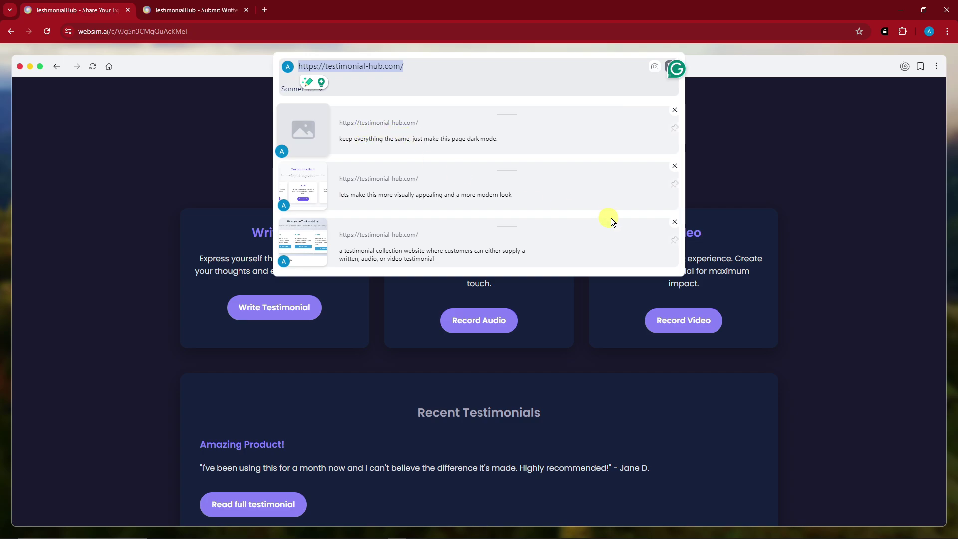
{"action": "left_click", "coordinate": [440, 64]}
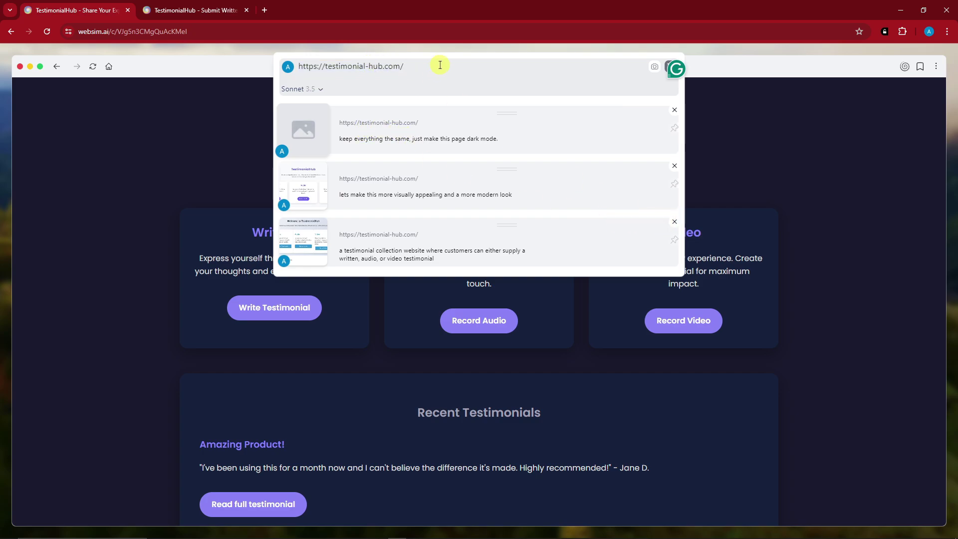
{"action": "type", "text": "writter"}
{"action": "key", "text": "BackSpace"}
{"action": "type", "text": "n"}
Remove the two older versions from the context, keeping only the dark-mode page, and generate the written testimonial page
{"action": "left_click", "coordinate": [674, 221]}
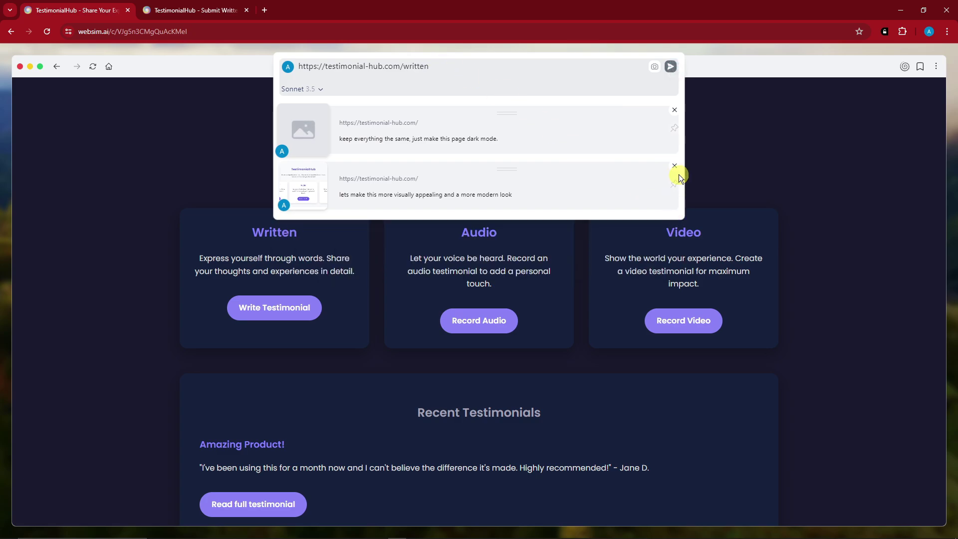
{"action": "left_click", "coordinate": [674, 166]}
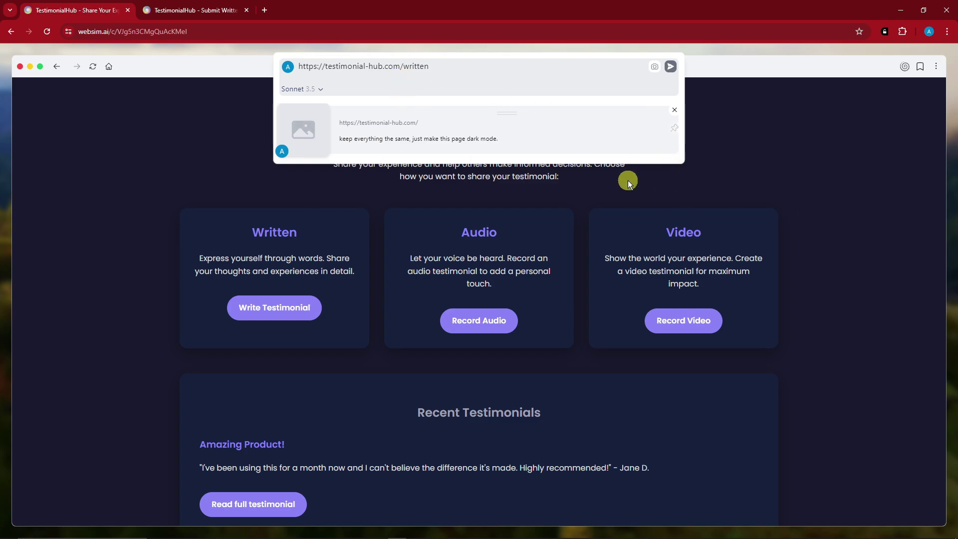
{"action": "left_click", "coordinate": [447, 64]}
{"action": "left_click", "coordinate": [469, 66]}
{"action": "left_click_drag", "start_coordinate": [338, 143], "coordinate": [506, 140]}
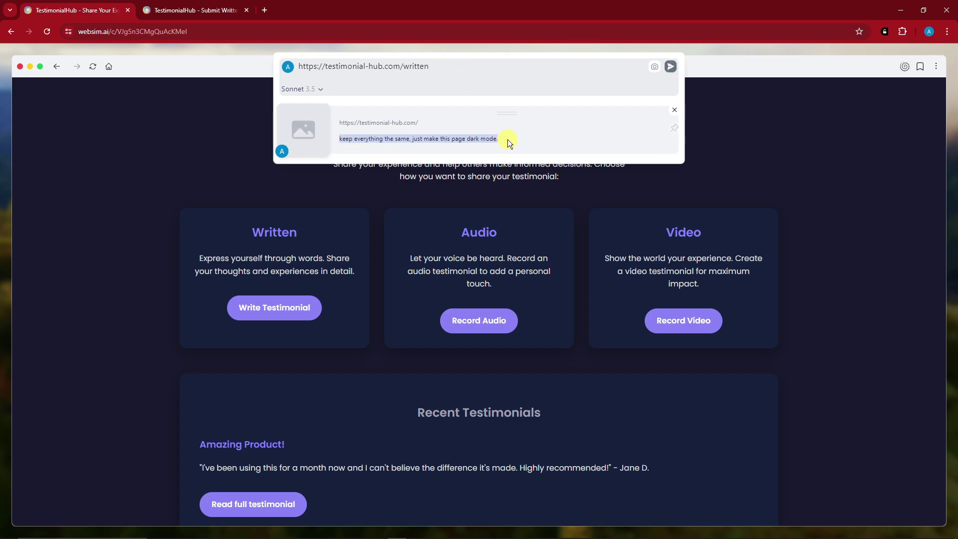
{"action": "left_click", "coordinate": [458, 68]}
{"action": "key", "text": "Return"}
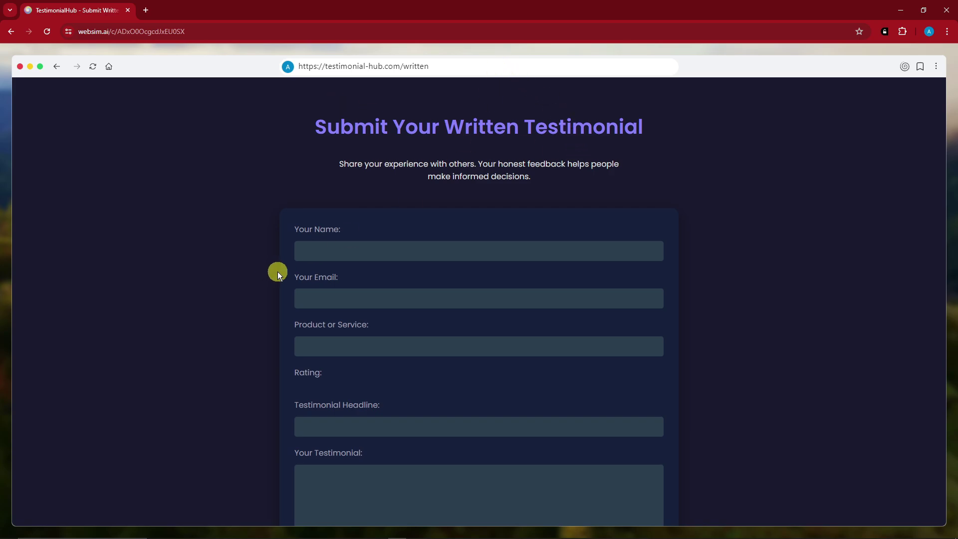
Look over the new written testimonial form and the pages held in the prompt's context
{"action": "scroll", "coordinate": [287, 269], "scroll_direction": "down", "scroll_amount": 3}
{"action": "scroll", "coordinate": [319, 271], "scroll_direction": "up", "scroll_amount": 3}
{"action": "left_click", "coordinate": [504, 62]}
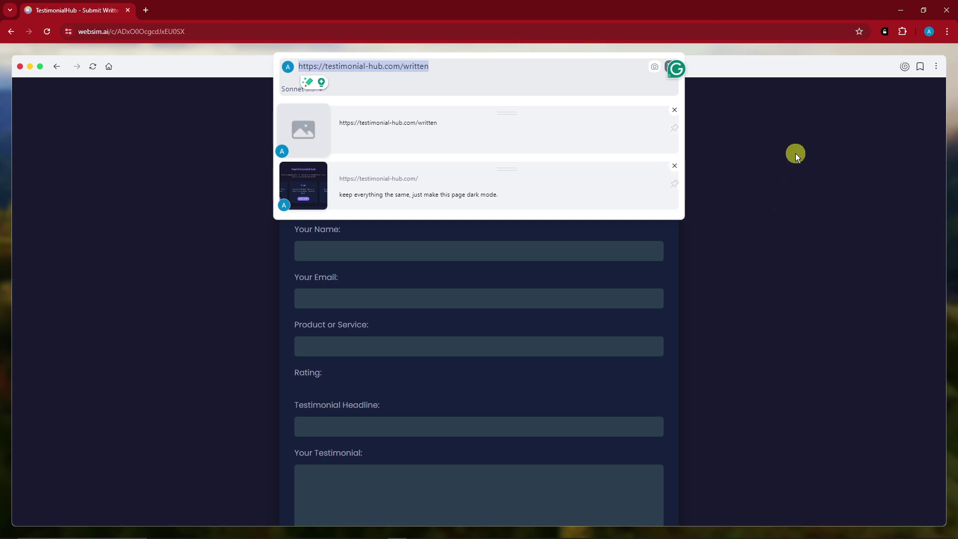
{"action": "left_click", "coordinate": [796, 154]}
Set the written testimonial form's category to Technology
{"action": "scroll", "coordinate": [709, 224], "scroll_direction": "down", "scroll_amount": 3}
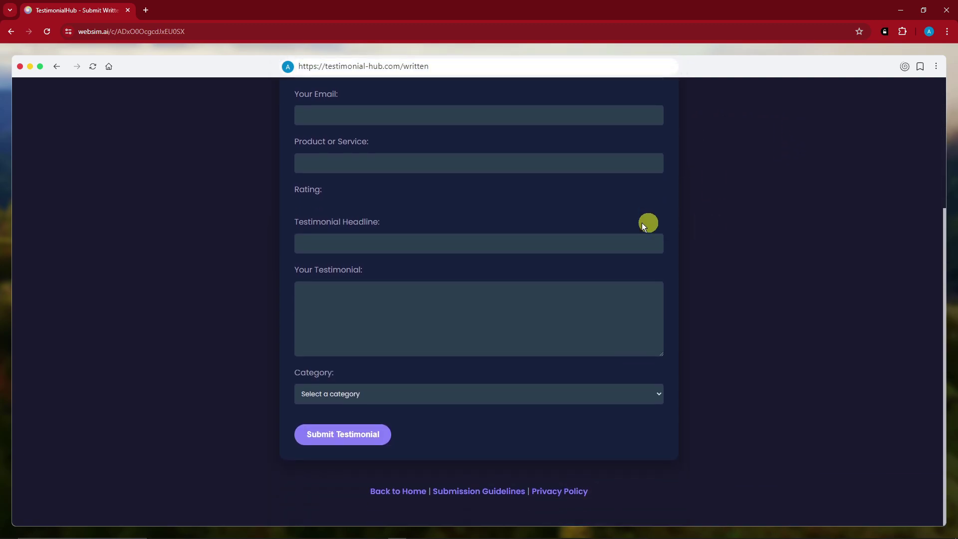
{"action": "left_click", "coordinate": [540, 399]}
{"action": "left_click", "coordinate": [505, 418]}
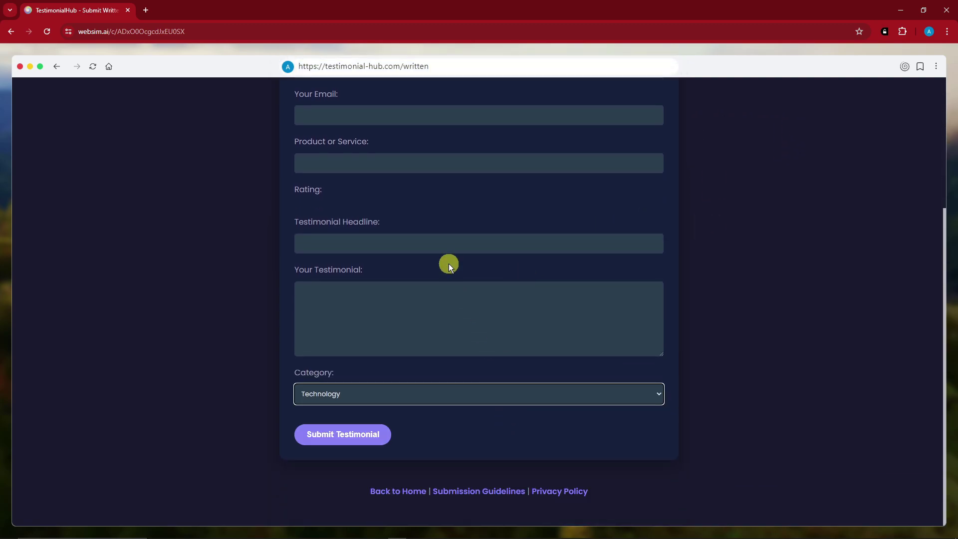
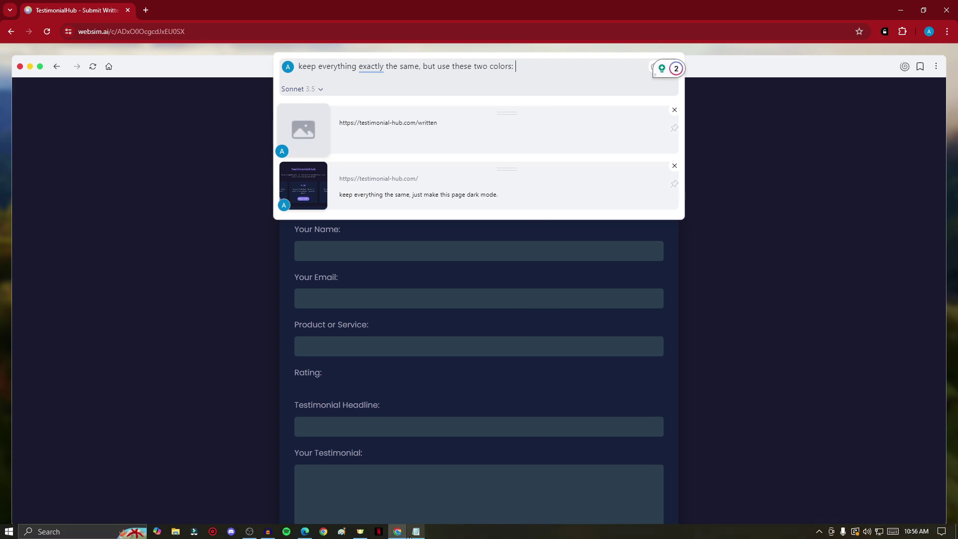
Copy "Hex F8C471 and FF5733" from the Notepad notes, append it to the prompt about using two colors, and generate the recolored page
{"action": "left_click", "coordinate": [415, 532]}
{"action": "left_click", "coordinate": [669, 314]}
{"action": "left_click_drag", "start_coordinate": [668, 314], "coordinate": [575, 314]}
{"action": "key", "text": "ctrl+c"}
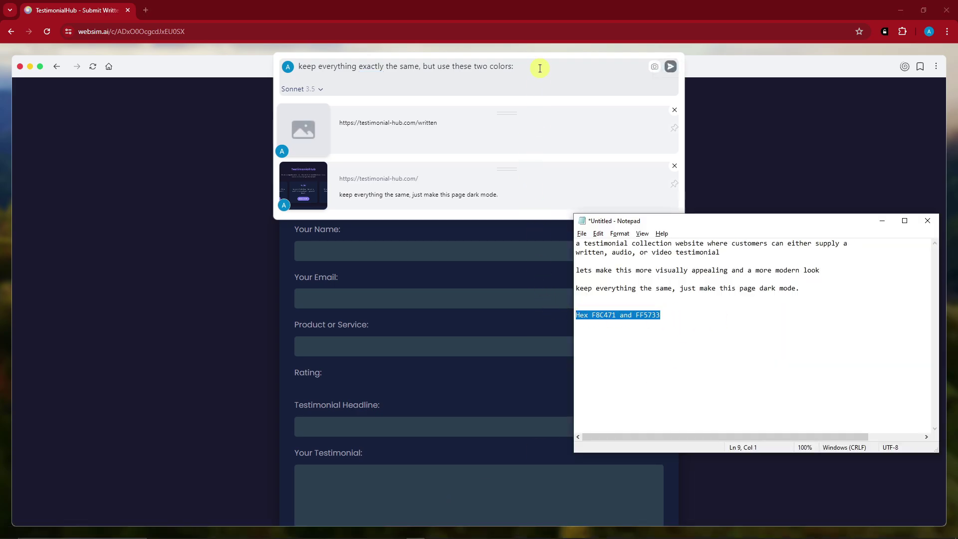
{"action": "left_click", "coordinate": [540, 68]}
{"action": "key", "text": "ctrl+v"}
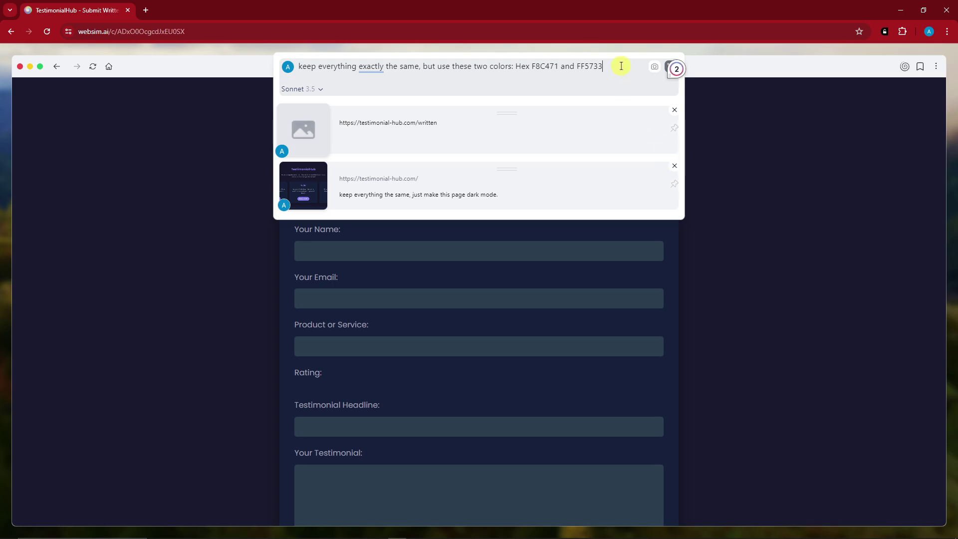
{"action": "key", "text": "Return"}
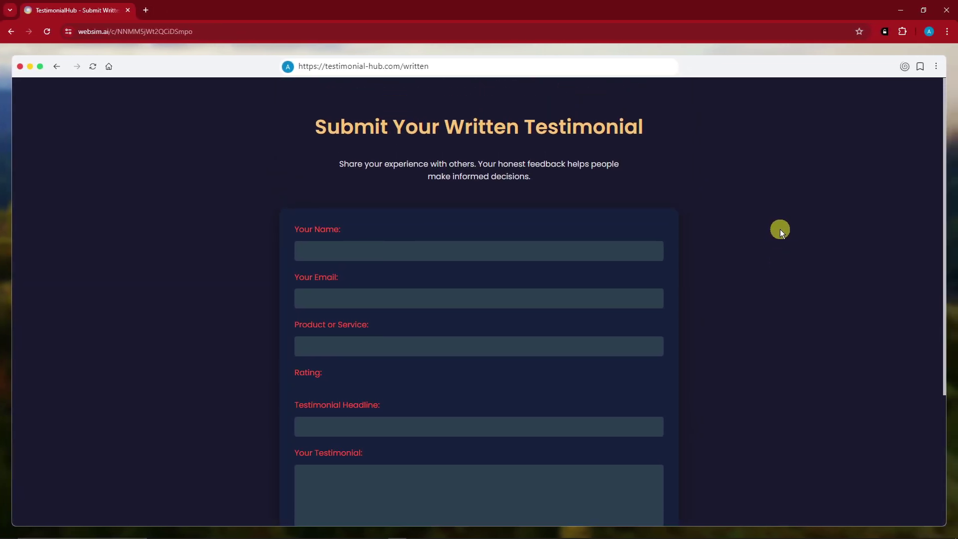
Look over the recolored heading, labels and submit area of the written testimonial form and the pages held in the prompt's context
{"action": "left_click_drag", "start_coordinate": [317, 128], "coordinate": [659, 134]}
{"action": "scroll", "coordinate": [812, 189], "scroll_direction": "down", "scroll_amount": 1}
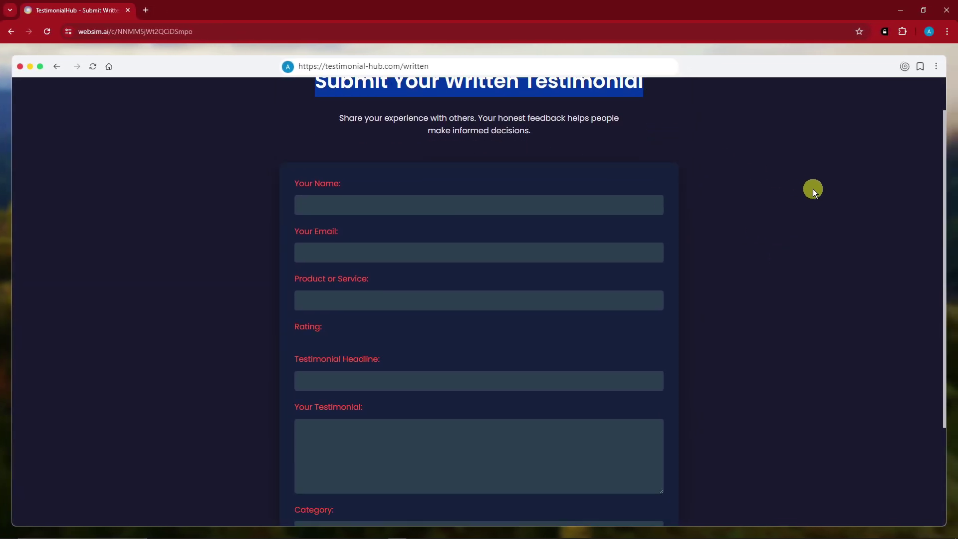
{"action": "scroll", "coordinate": [813, 189], "scroll_direction": "down", "scroll_amount": 3}
{"action": "left_click_drag", "start_coordinate": [375, 144], "coordinate": [268, 139]}
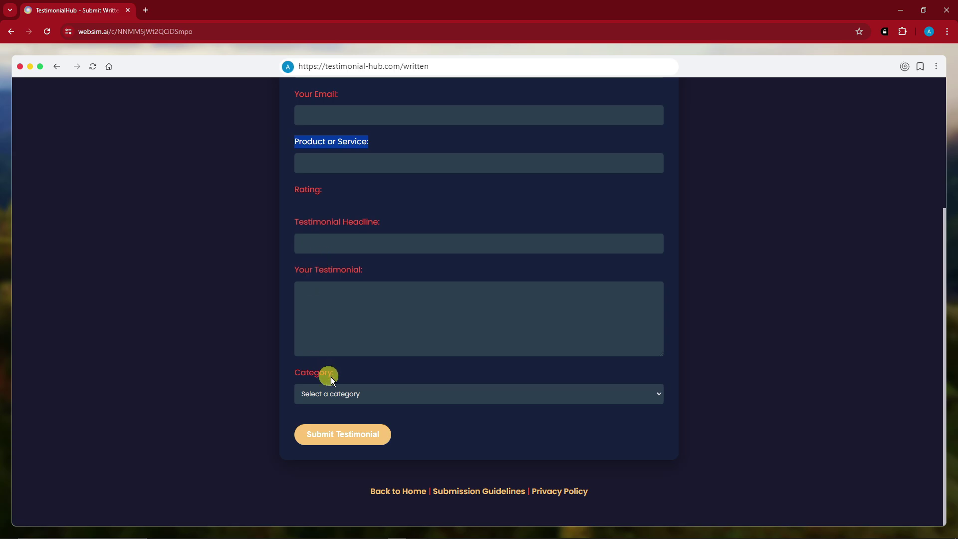
{"action": "scroll", "coordinate": [213, 333], "scroll_direction": "up", "scroll_amount": 4}
{"action": "left_click", "coordinate": [213, 332]}
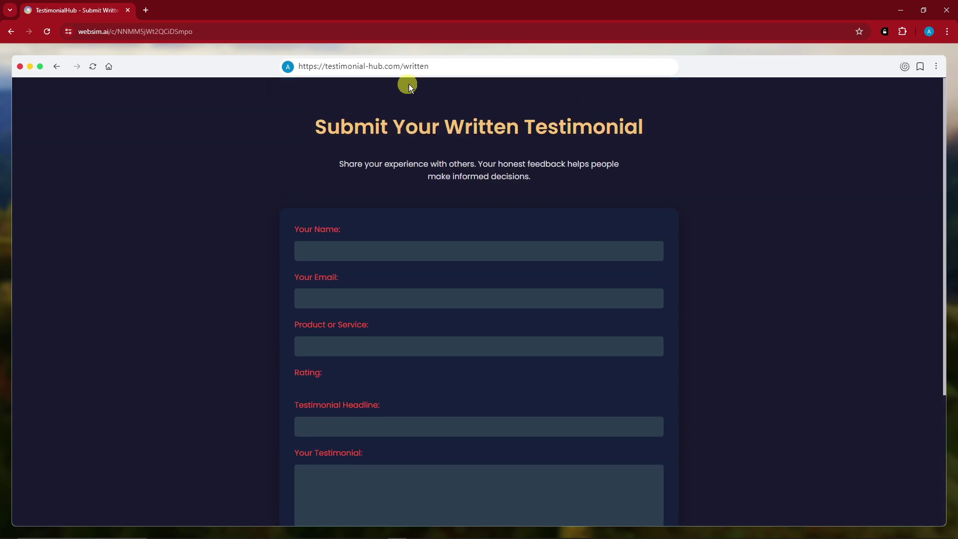
{"action": "left_click", "coordinate": [503, 62]}
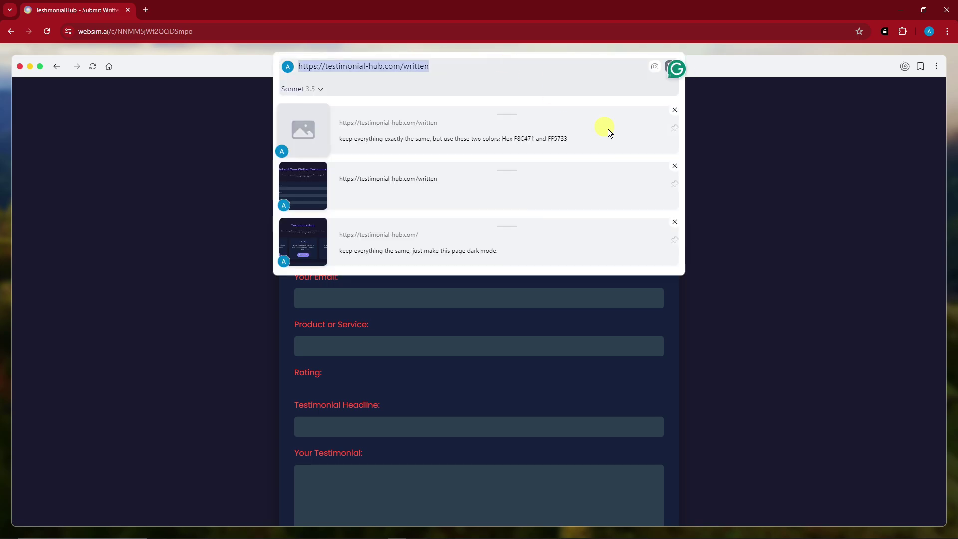
{"action": "left_click", "coordinate": [760, 132]}
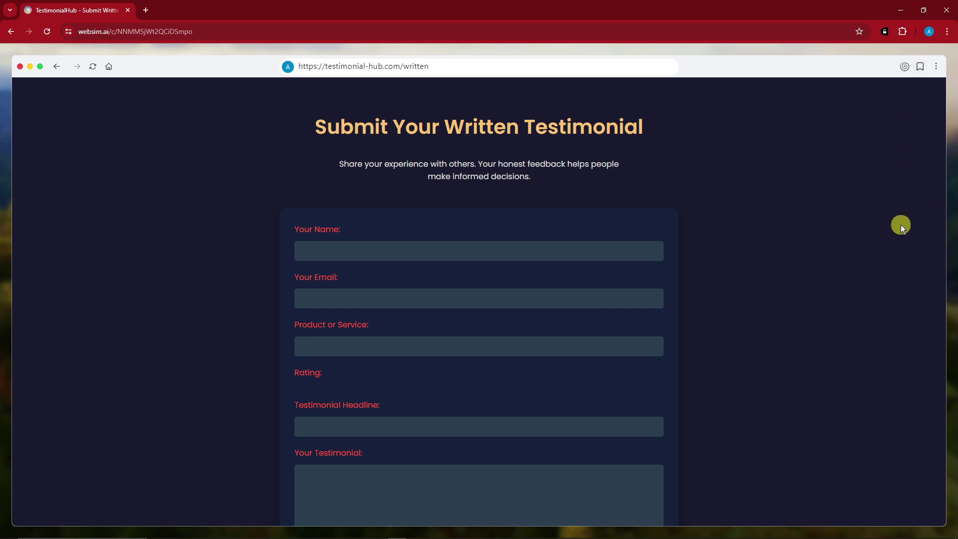
Bookmark the written testimonial page and publish the bookmark with the link name testimonialhub-submit-written-testimonial
{"action": "left_click", "coordinate": [920, 66]}
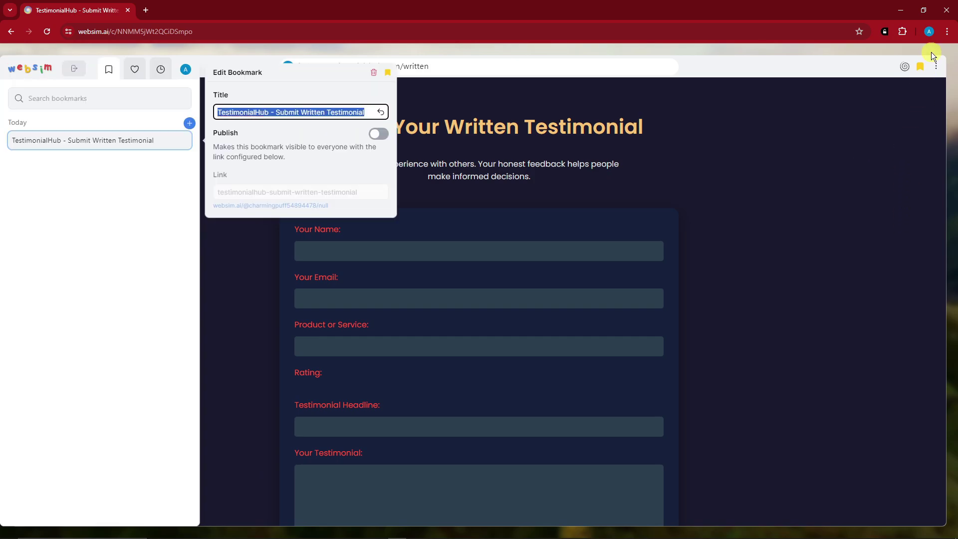
{"action": "left_click", "coordinate": [272, 112]}
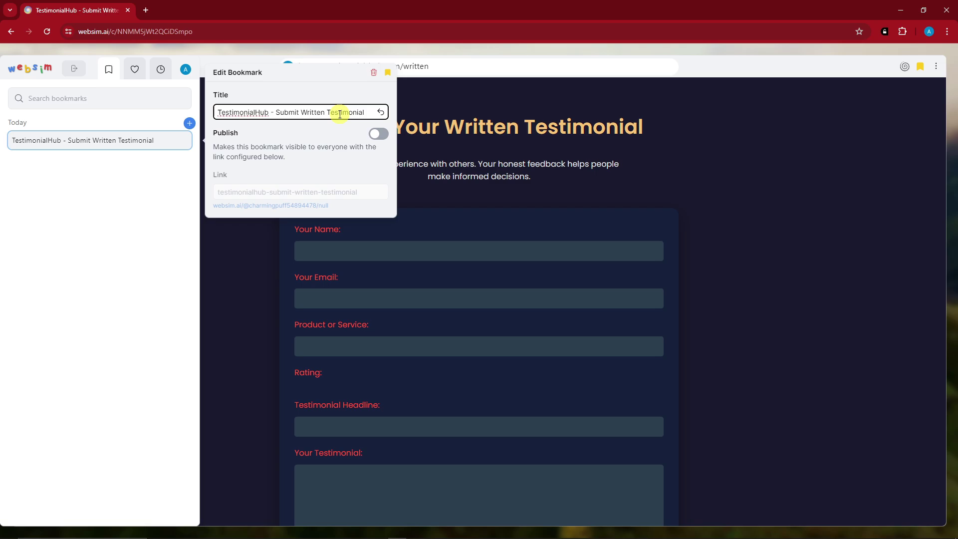
{"action": "left_click", "coordinate": [378, 134]}
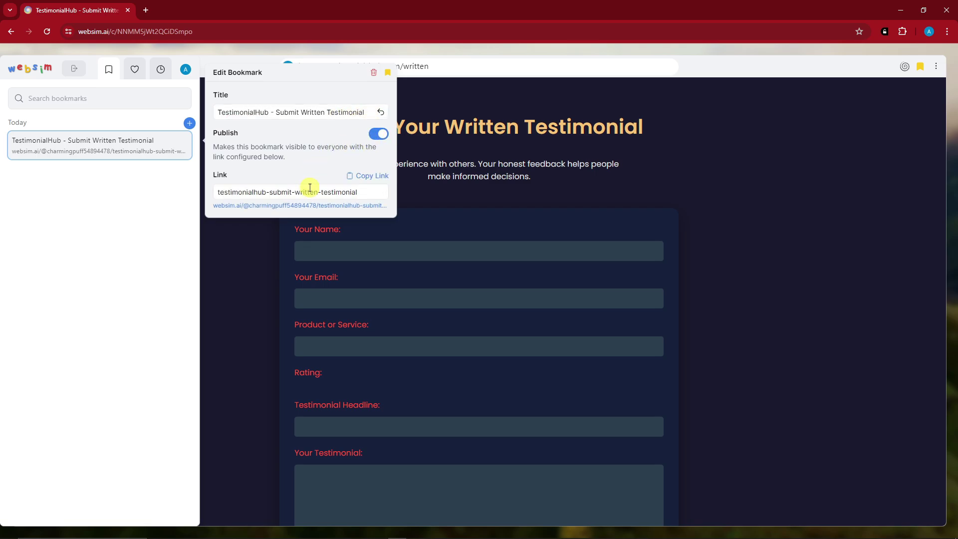
{"action": "left_click", "coordinate": [364, 192]}
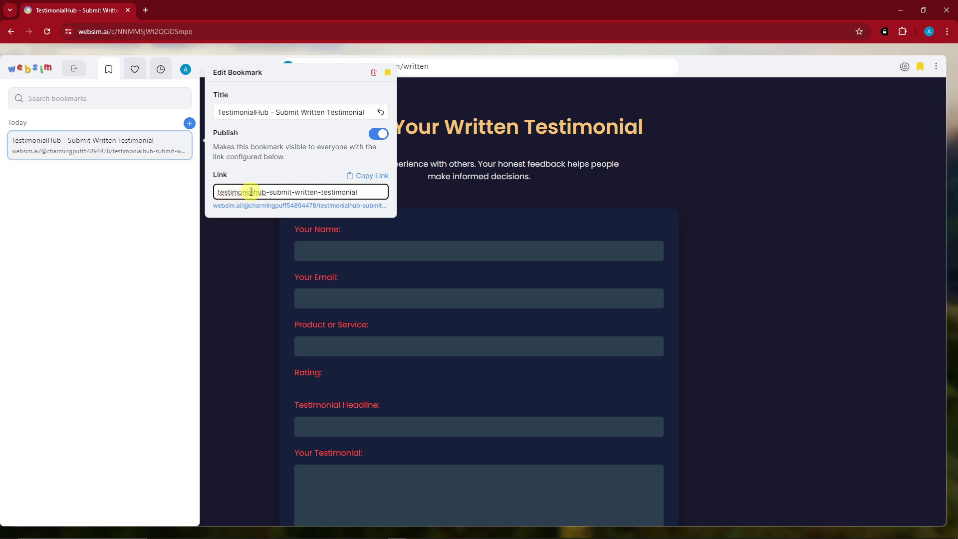
{"action": "key", "text": "BackSpace"}
{"action": "type", "text": "h"}
{"action": "left_click", "coordinate": [367, 191]}
Look at the list of liked pages and the page's additional options
{"action": "left_click", "coordinate": [136, 70]}
{"action": "left_click", "coordinate": [136, 71]}
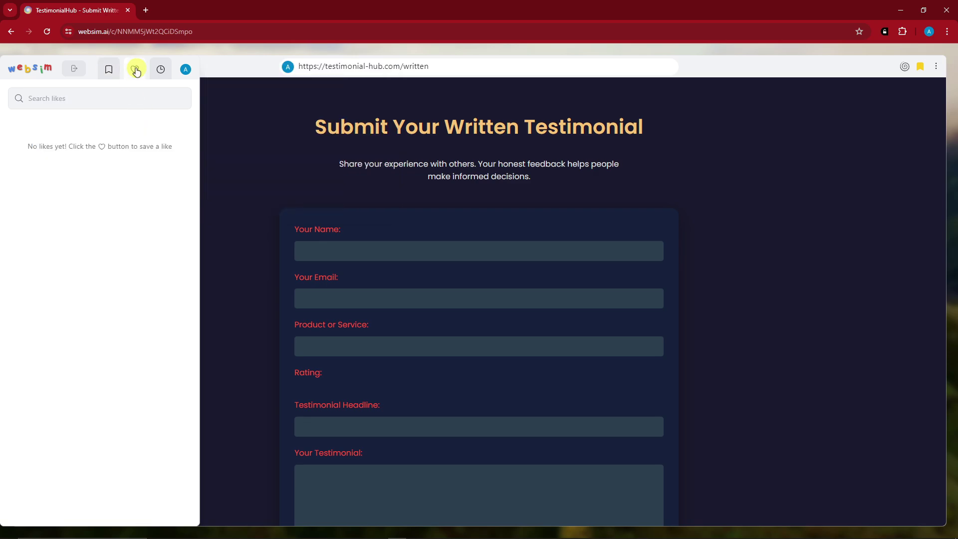
{"action": "left_click", "coordinate": [264, 108]}
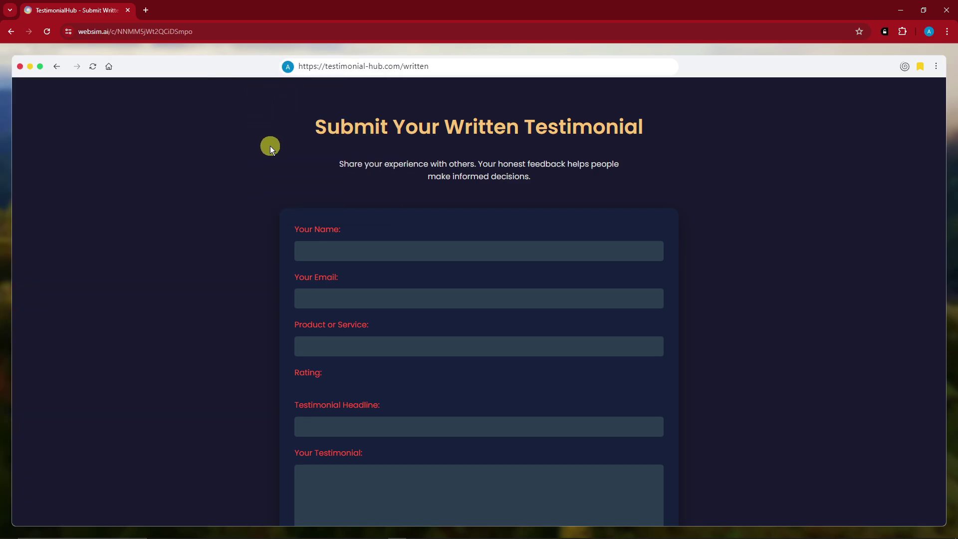
{"action": "left_click", "coordinate": [937, 68]}
{"action": "left_click", "coordinate": [734, 121]}
{"action": "left_click", "coordinate": [937, 67]}
{"action": "left_click", "coordinate": [783, 202]}
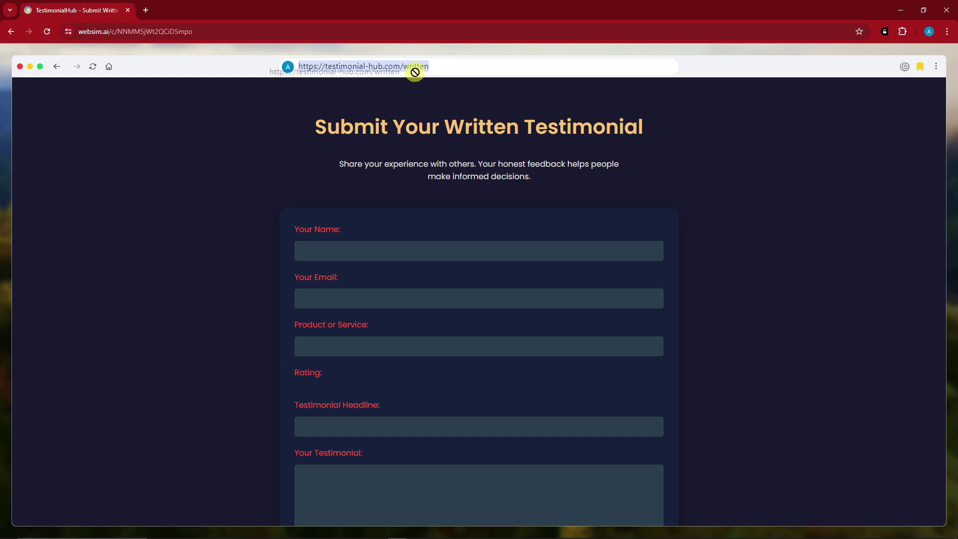
{"action": "left_click", "coordinate": [428, 65]}
{"action": "left_click_drag", "start_coordinate": [428, 64], "coordinate": [403, 65]}
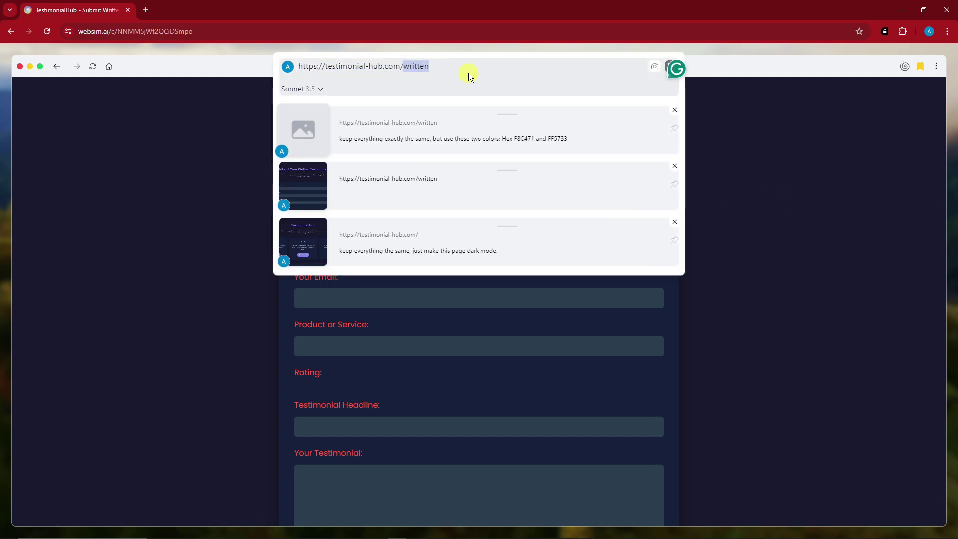
{"action": "type", "text": "audio"}
{"action": "key", "text": "Return"}
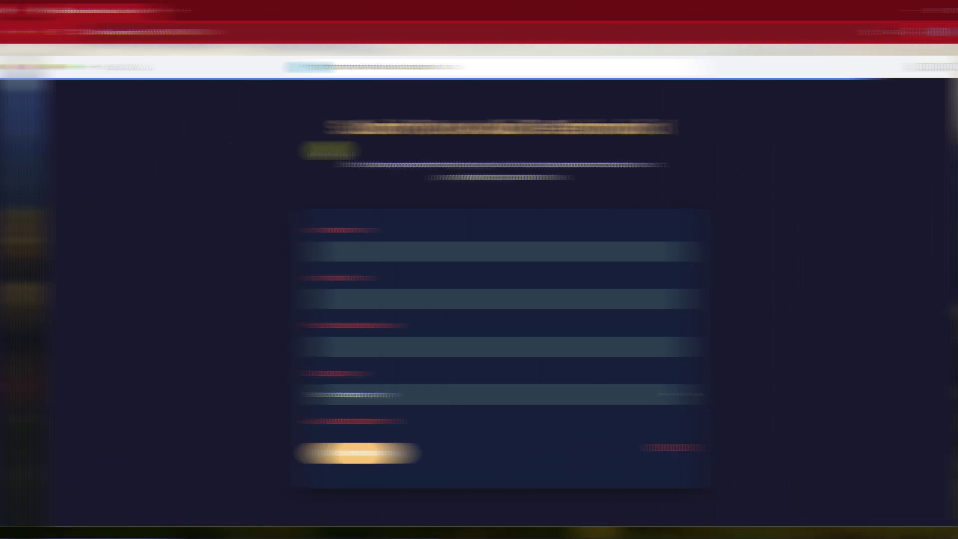
Look over the audio testimonial form and try to start a recording
{"action": "scroll", "coordinate": [327, 150], "scroll_direction": "down", "scroll_amount": 3}
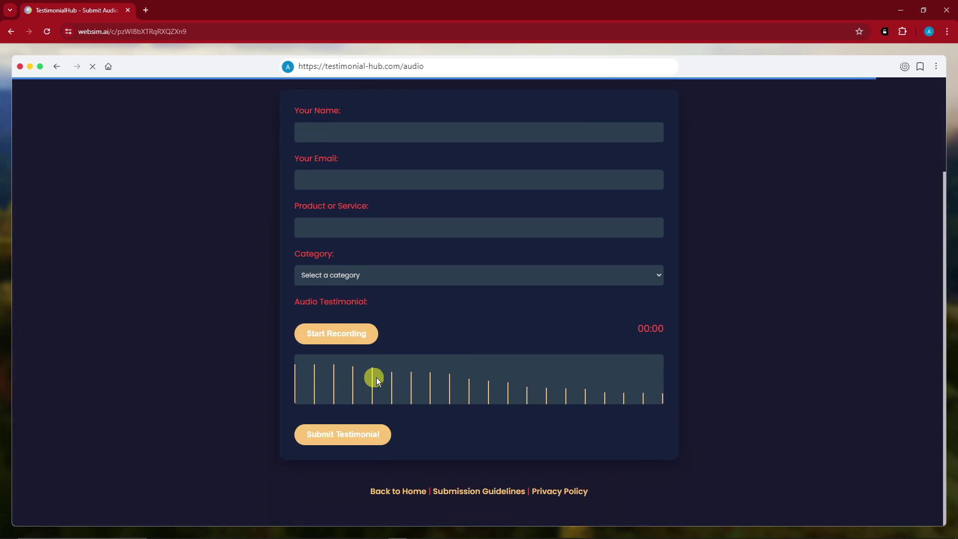
{"action": "left_click", "coordinate": [343, 336]}
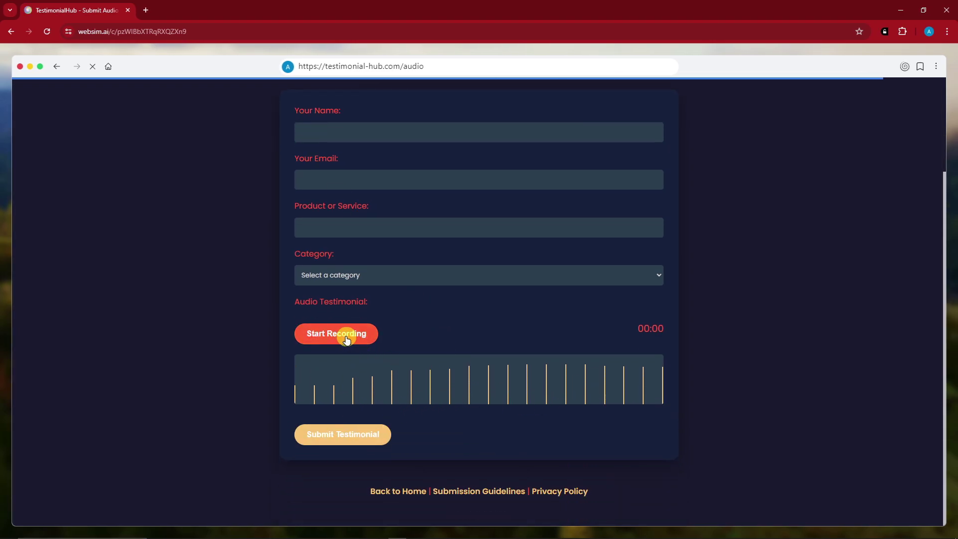
{"action": "scroll", "coordinate": [653, 358], "scroll_direction": "up", "scroll_amount": 3}
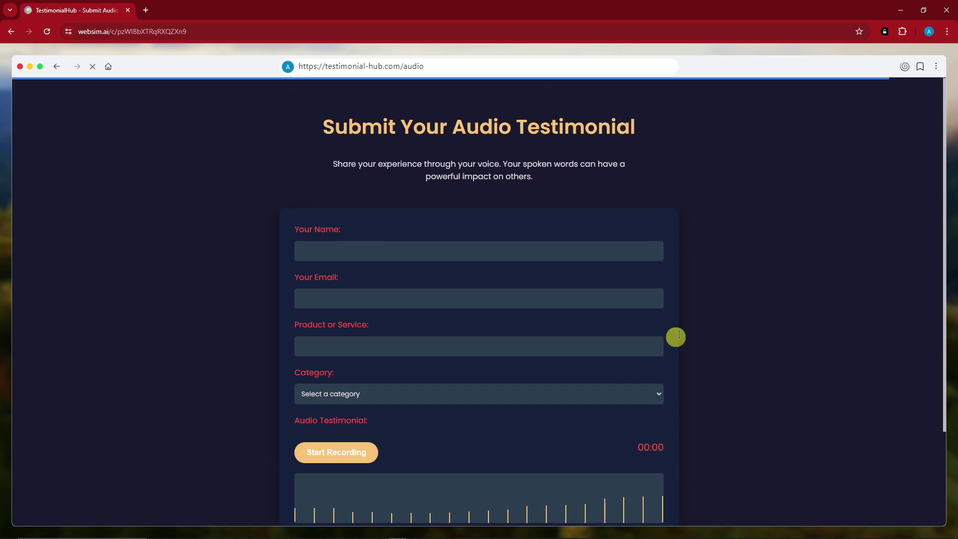
Bookmark the audio testimonial page and view its entry among the saved bookmarks
{"action": "left_click", "coordinate": [920, 67]}
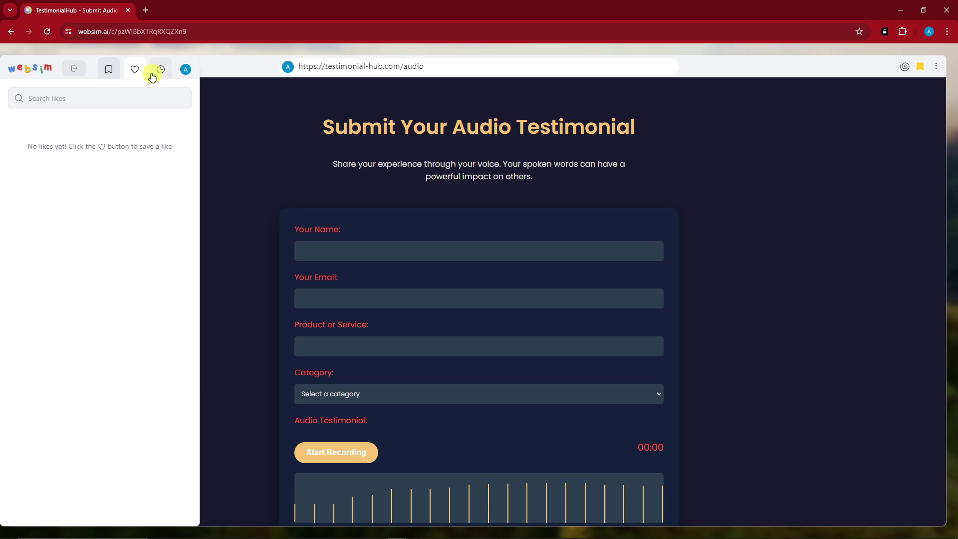
{"action": "left_click", "coordinate": [110, 75]}
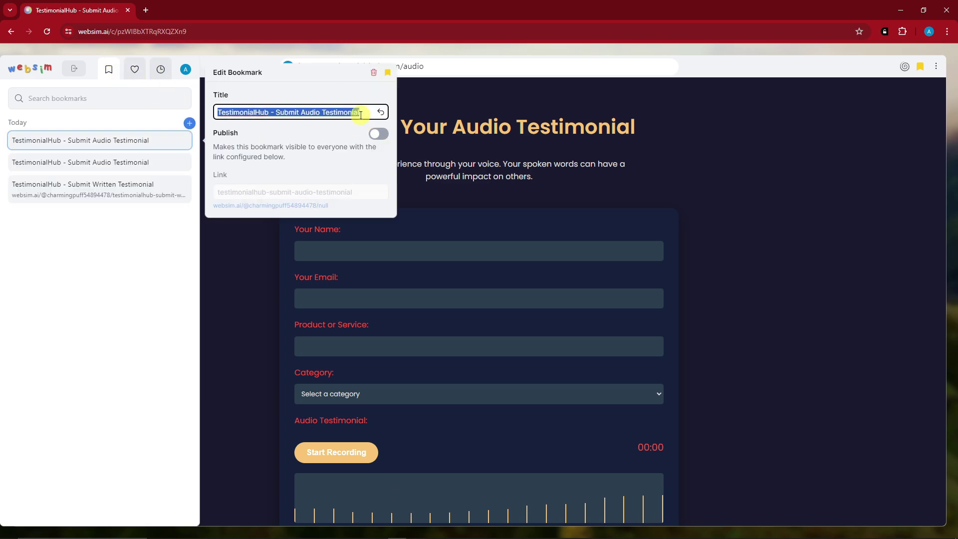
{"action": "left_click", "coordinate": [367, 112]}
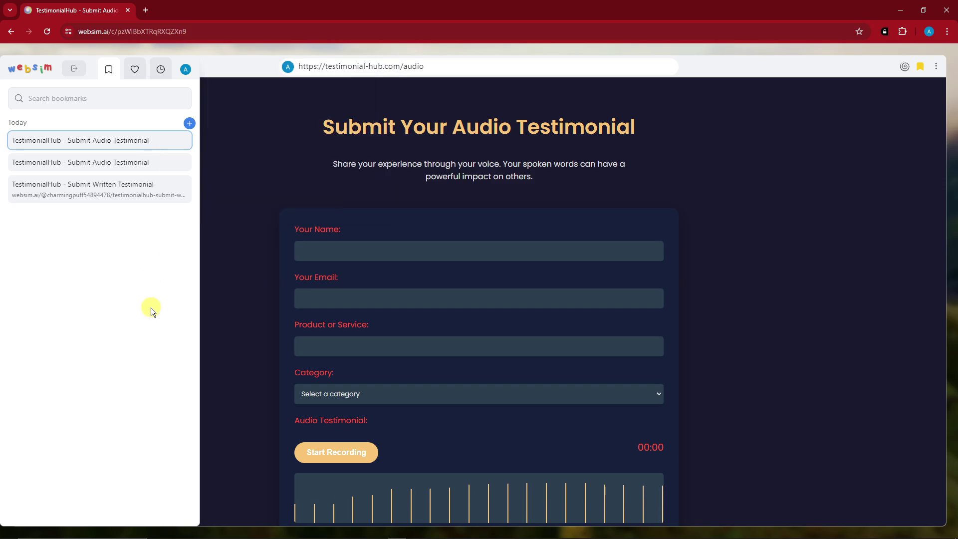
{"action": "left_click", "coordinate": [434, 69]}
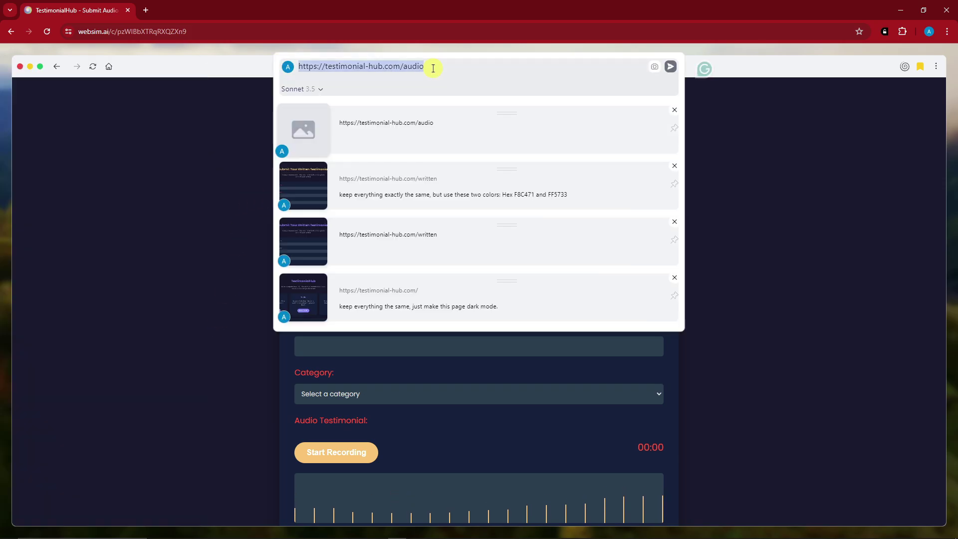
{"action": "double_click", "coordinate": [429, 67]}
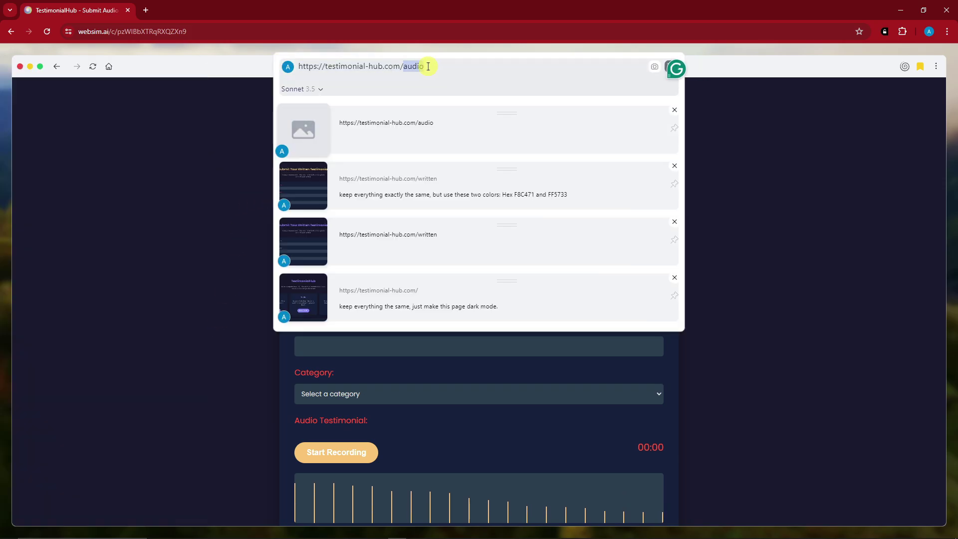
{"action": "type", "text": "video"}
{"action": "key", "text": "Return"}
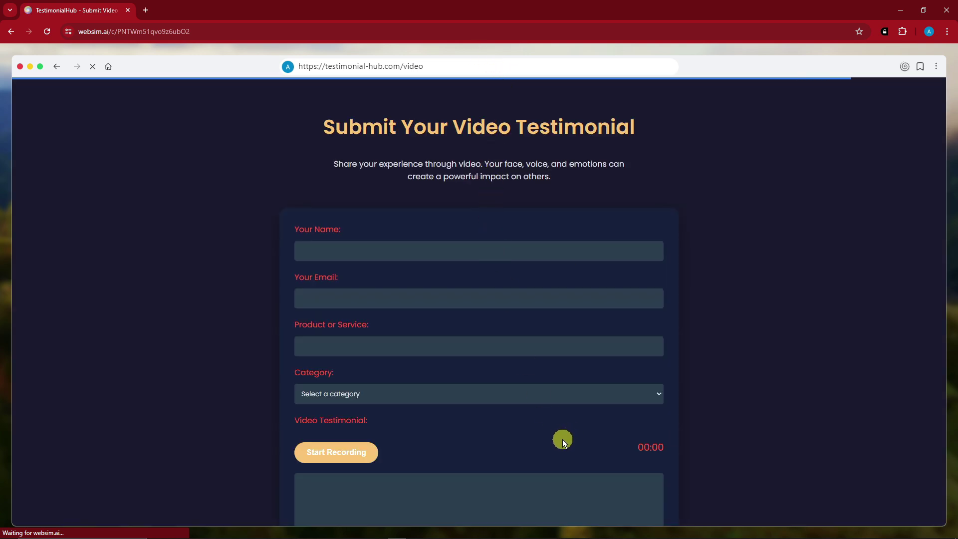
{"action": "scroll", "coordinate": [563, 439], "scroll_direction": "down", "scroll_amount": 4}
Bookmark the video testimonial page and publish the bookmark with the link name testimonialhub-submit-video-testimonial
{"action": "left_click", "coordinate": [920, 66]}
{"action": "left_click", "coordinate": [318, 112]}
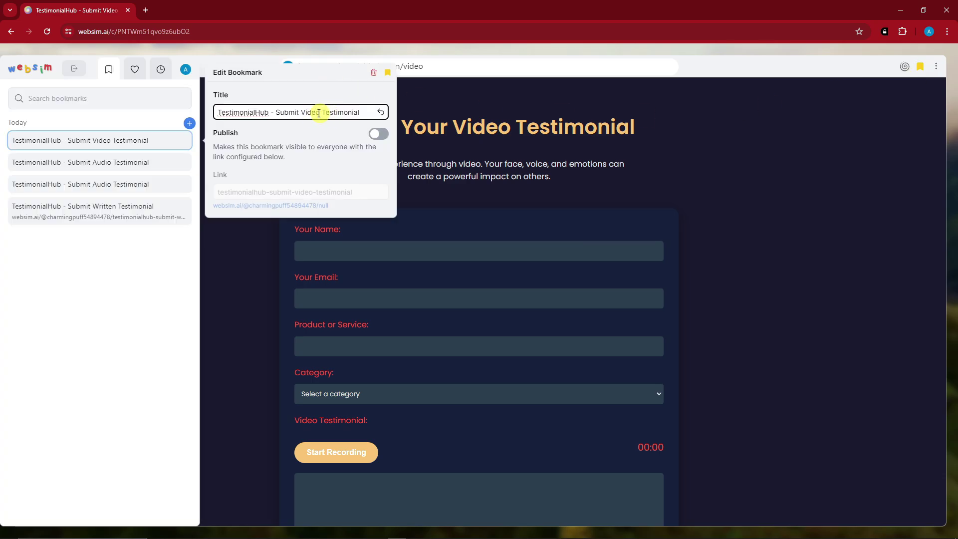
{"action": "left_click", "coordinate": [385, 132]}
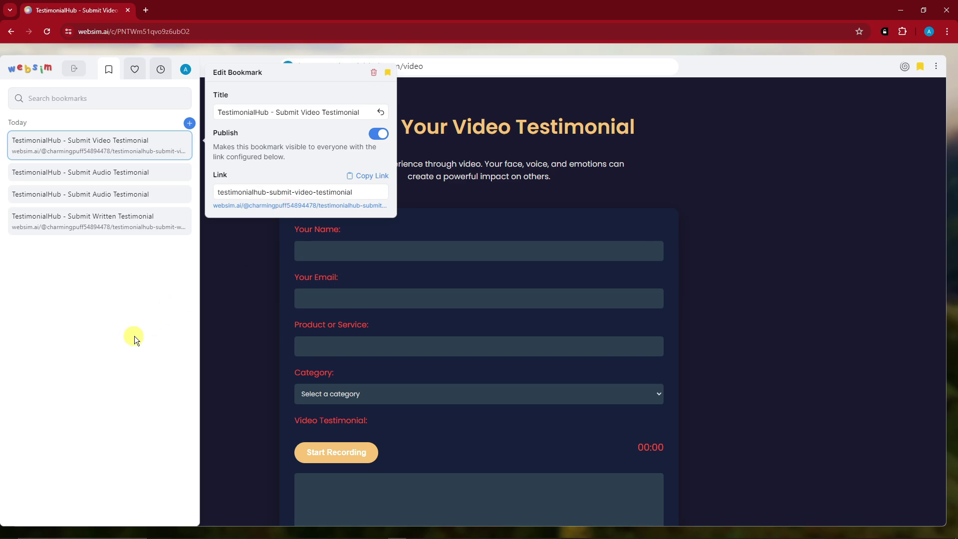
{"action": "left_click", "coordinate": [227, 297]}
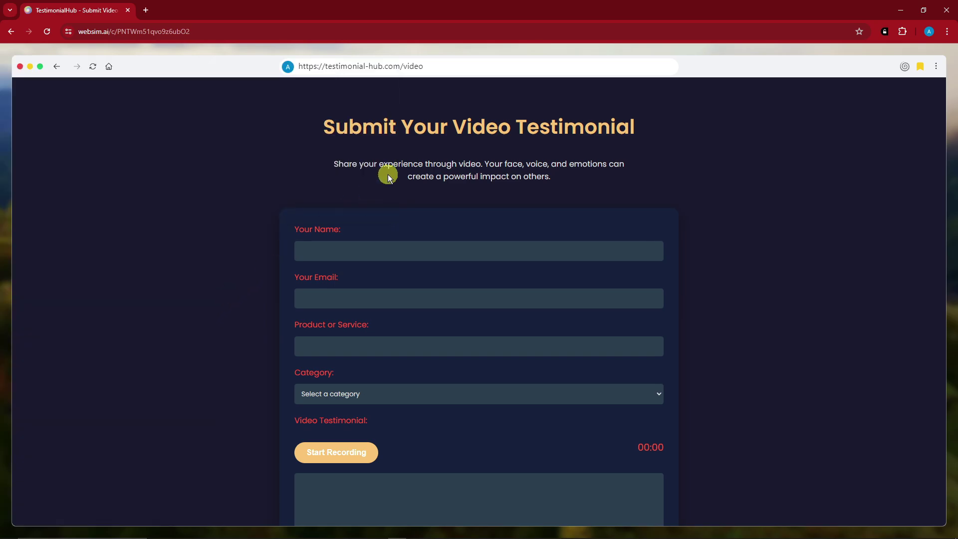
Examine the video testimonial page, including the Tips for a Great Video Testimonial section
{"action": "scroll", "coordinate": [592, 258], "scroll_direction": "down", "scroll_amount": 7}
{"action": "scroll", "coordinate": [592, 256], "scroll_direction": "up", "scroll_amount": 7}
{"action": "scroll", "coordinate": [597, 253], "scroll_direction": "down", "scroll_amount": 9}
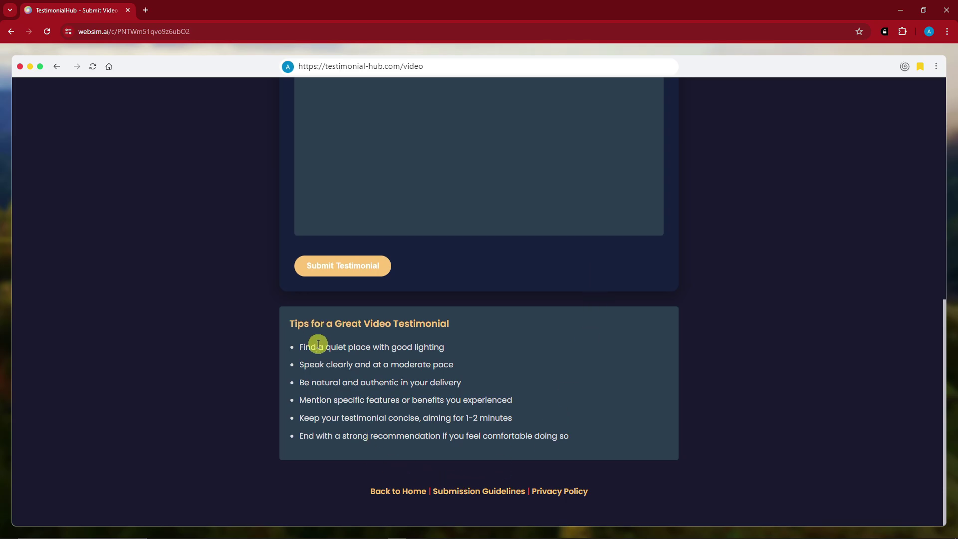
{"action": "left_click_drag", "start_coordinate": [295, 323], "coordinate": [449, 323]}
{"action": "left_click_drag", "start_coordinate": [301, 345], "coordinate": [579, 438]}
{"action": "left_click", "coordinate": [737, 374]}
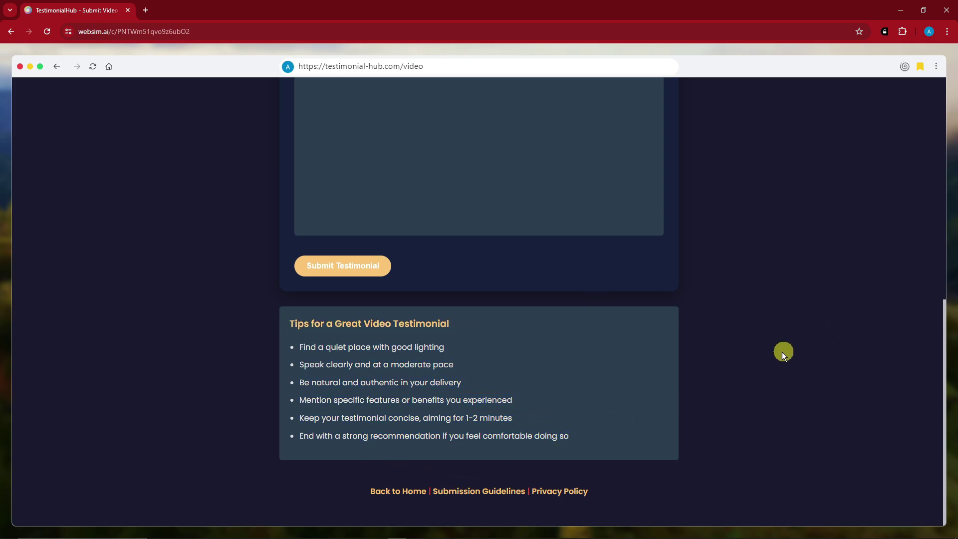
{"action": "scroll", "coordinate": [748, 229], "scroll_direction": "up", "scroll_amount": 8}
Prompt the video testimonial page to add a button that says "record your testimonial now", correcting the spelling of testimonial
{"action": "left_click", "coordinate": [460, 66]}
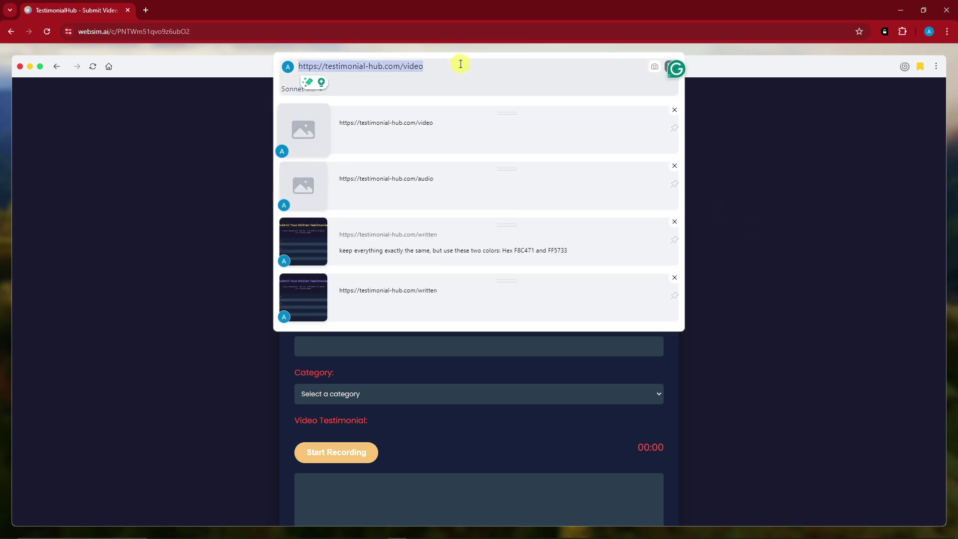
{"action": "type", "text": "add a but"}
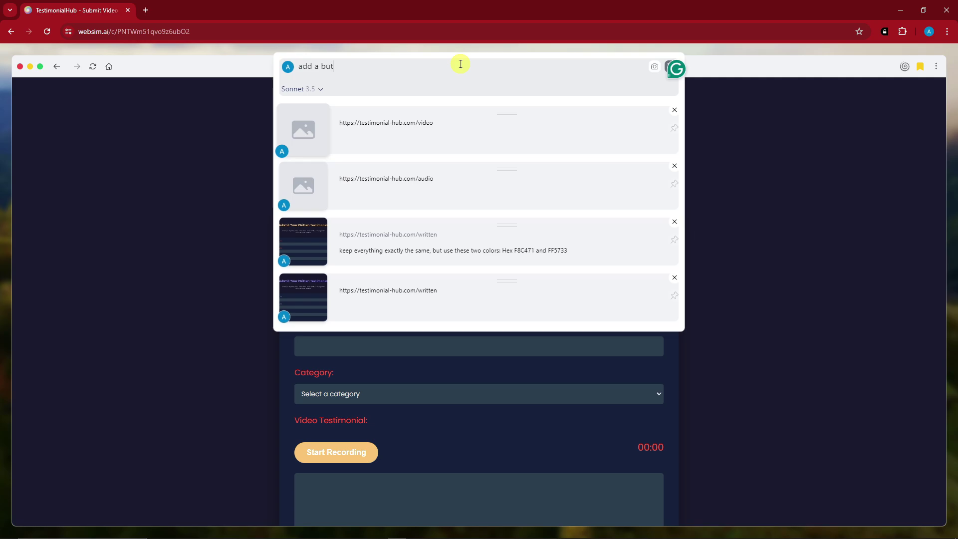
{"action": "type", "text": "ton that says \"record your "}
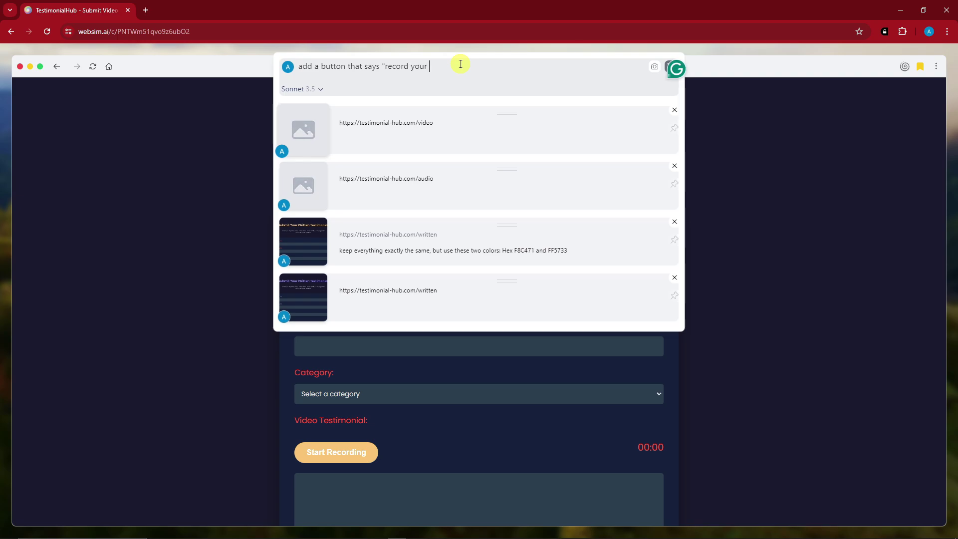
{"action": "type", "text": "testomonial now\""}
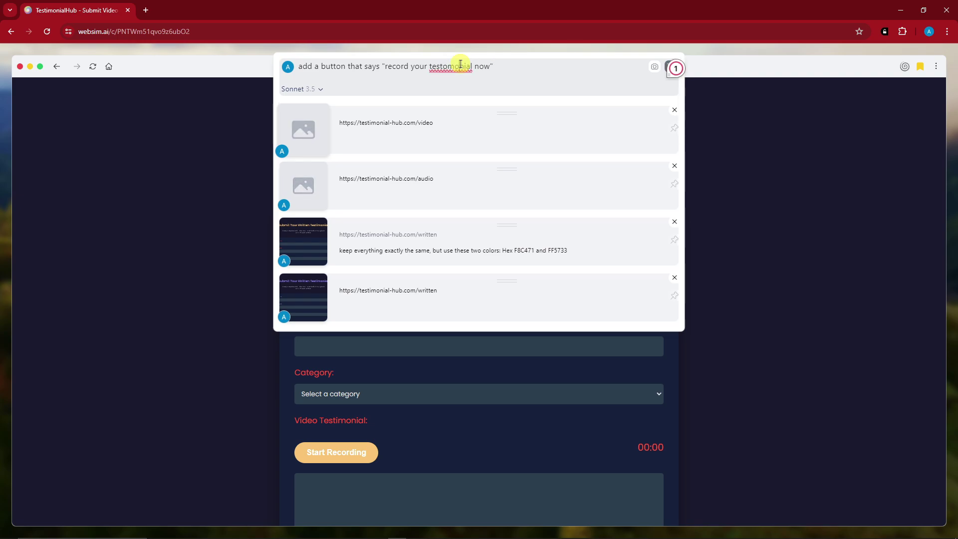
{"action": "right_click", "coordinate": [460, 65]}
{"action": "left_click", "coordinate": [482, 75]}
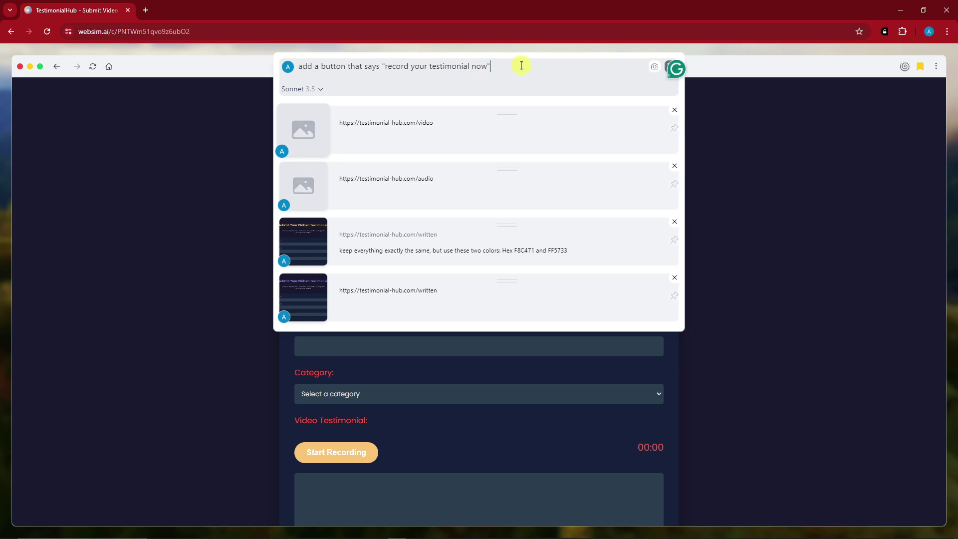
{"action": "key", "text": "Return"}
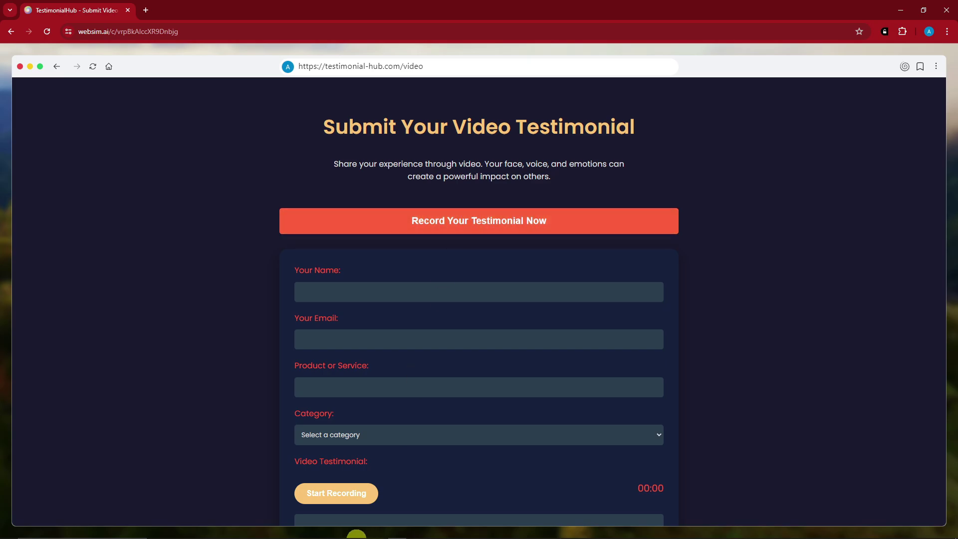
Reuse the Notepad prompt to regenerate the video page in dark mode with a call to action button colored differently from everything else
{"action": "left_click", "coordinate": [397, 530]}
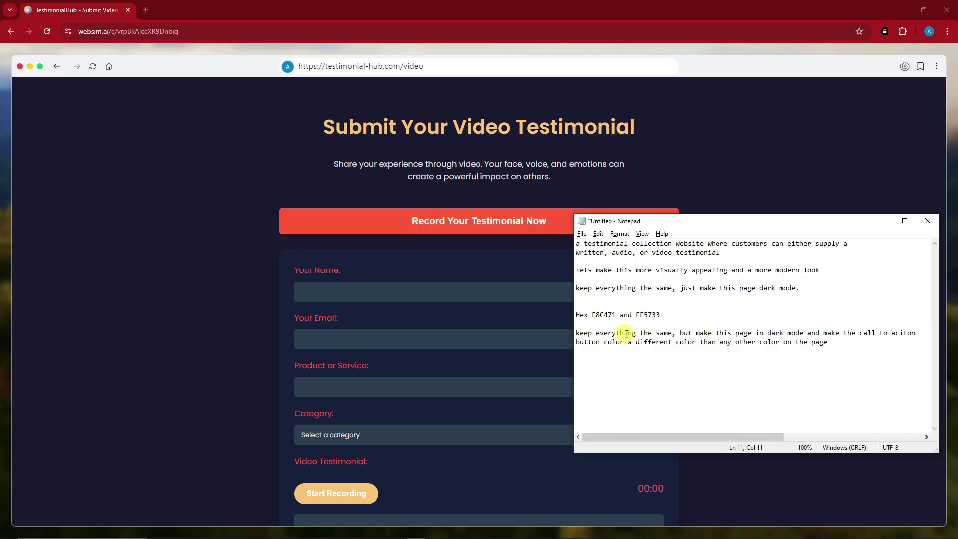
{"action": "left_click_drag", "start_coordinate": [576, 332], "coordinate": [828, 343]}
{"action": "left_click", "coordinate": [215, 182]}
{"action": "left_click", "coordinate": [467, 66]}
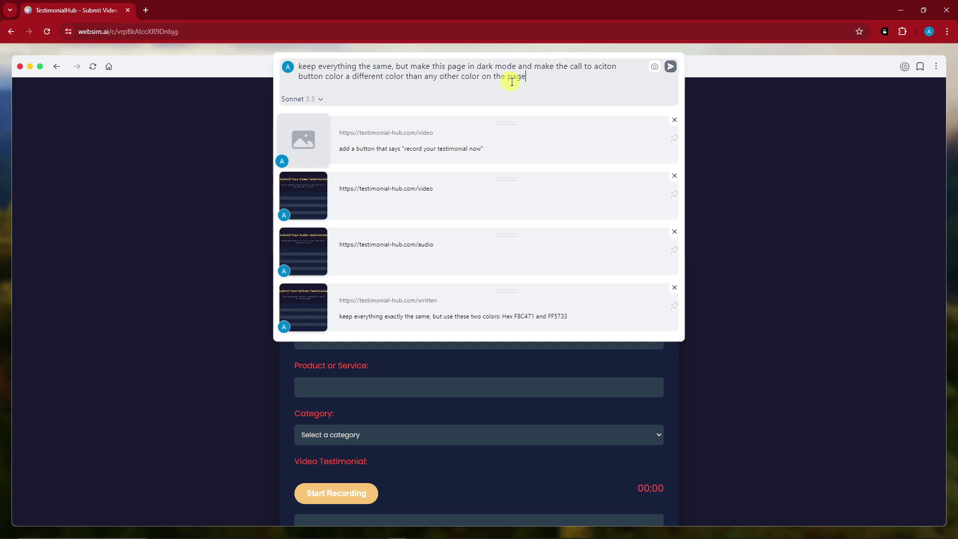
{"action": "left_click", "coordinate": [605, 67]}
{"action": "left_click", "coordinate": [614, 96]}
{"action": "left_click", "coordinate": [695, 120]}
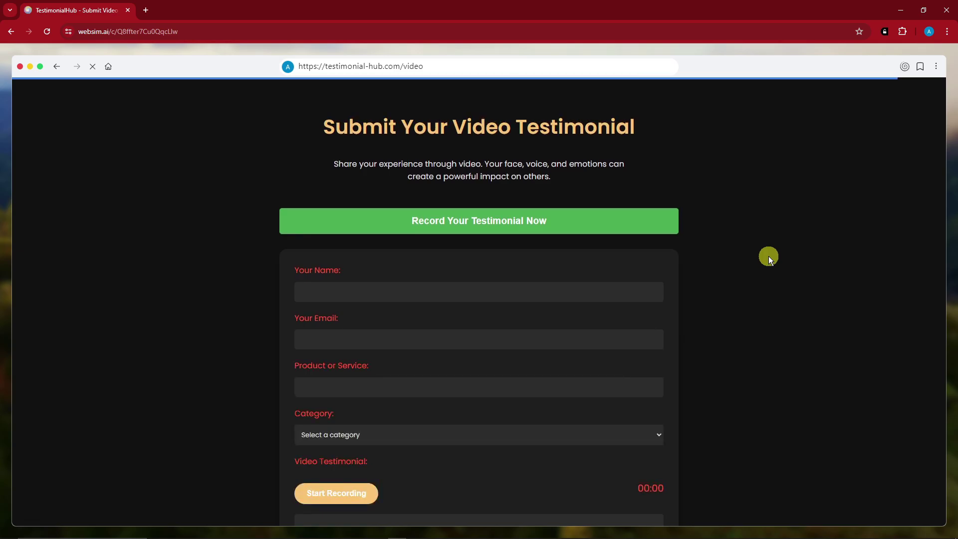
Bookmark the dark video testimonial page and publish the bookmark with the link name testimonialhub-submit-video-testimonial-1
{"action": "left_click", "coordinate": [920, 66]}
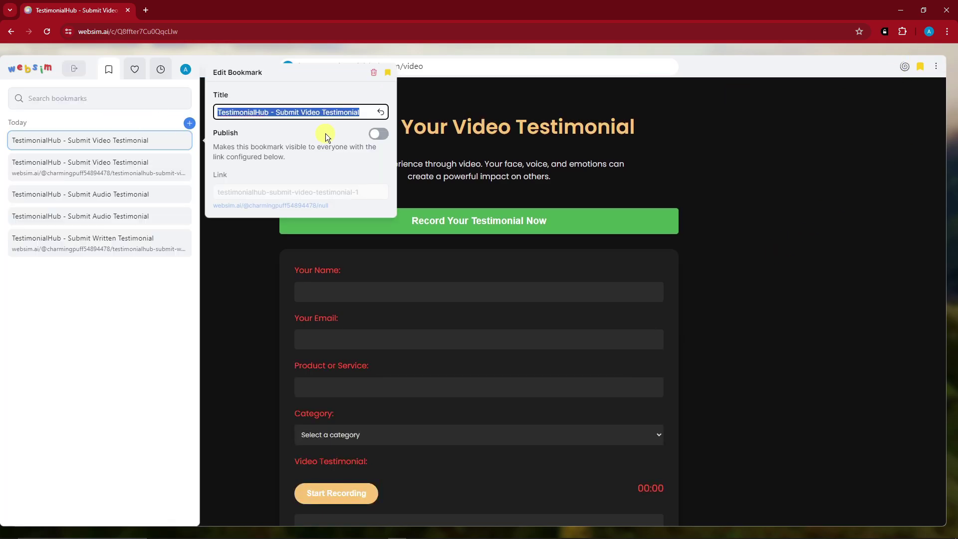
{"action": "left_click", "coordinate": [378, 133]}
{"action": "left_click", "coordinate": [247, 315]}
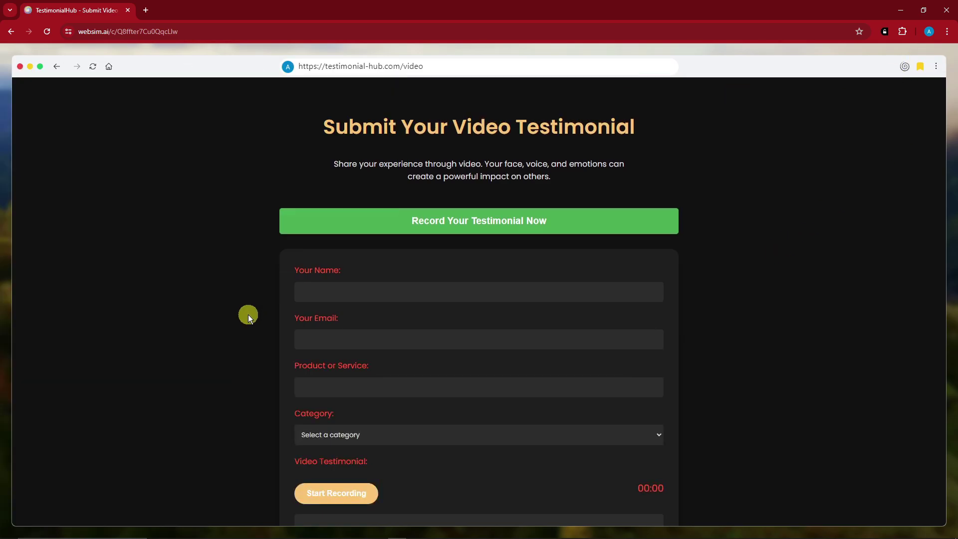
Return to the WebSim home page, reopen the last creation and review the dark video testimonial form
{"action": "left_click", "coordinate": [110, 67]}
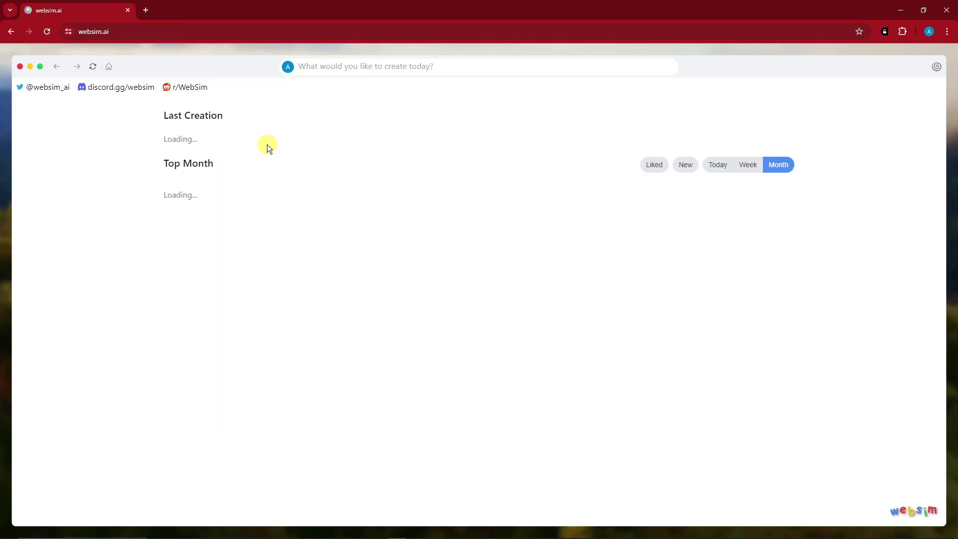
{"action": "left_click", "coordinate": [231, 158]}
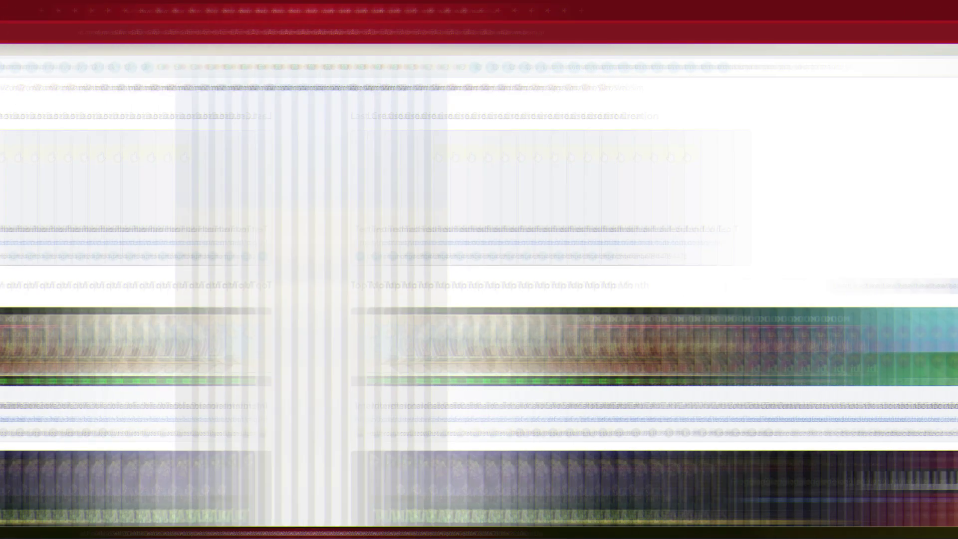
{"action": "scroll", "coordinate": [357, 199], "scroll_direction": "down", "scroll_amount": 5}
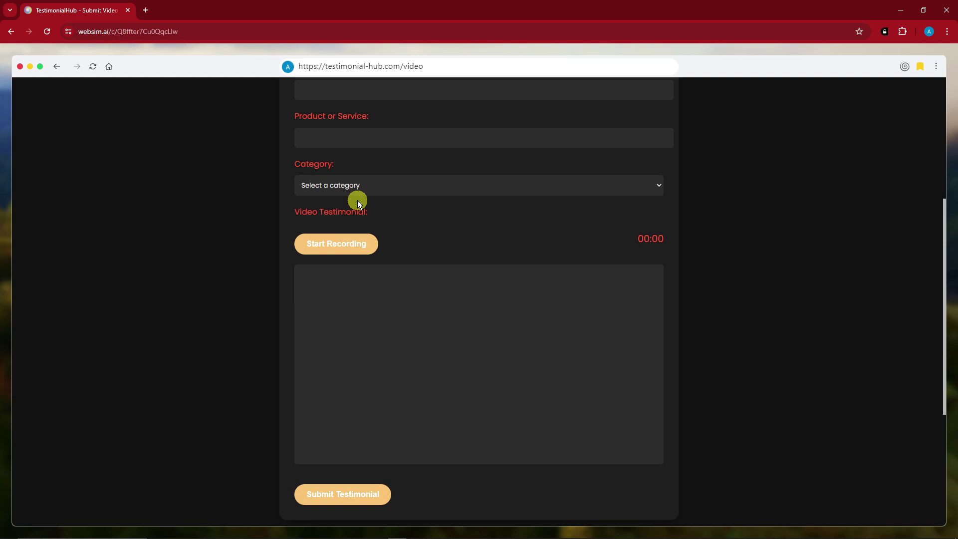
{"action": "scroll", "coordinate": [394, 307], "scroll_direction": "up", "scroll_amount": 5}
{"action": "scroll", "coordinate": [394, 307], "scroll_direction": "up", "scroll_amount": 1}
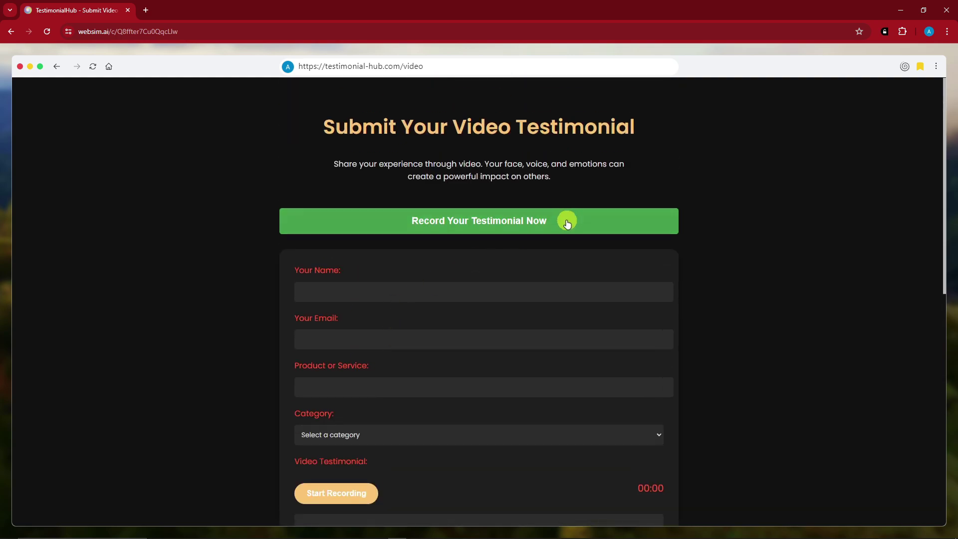
Look through the saved bookmarks and open the lower Submit Audio Testimonial entry
{"action": "mouse_move", "coordinate": [2, 219]}
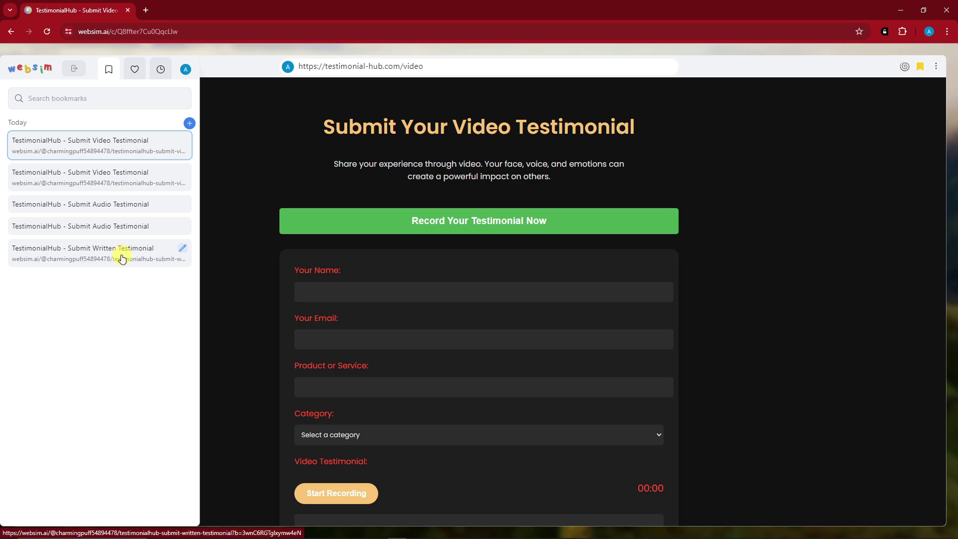
{"action": "left_click", "coordinate": [128, 227]}
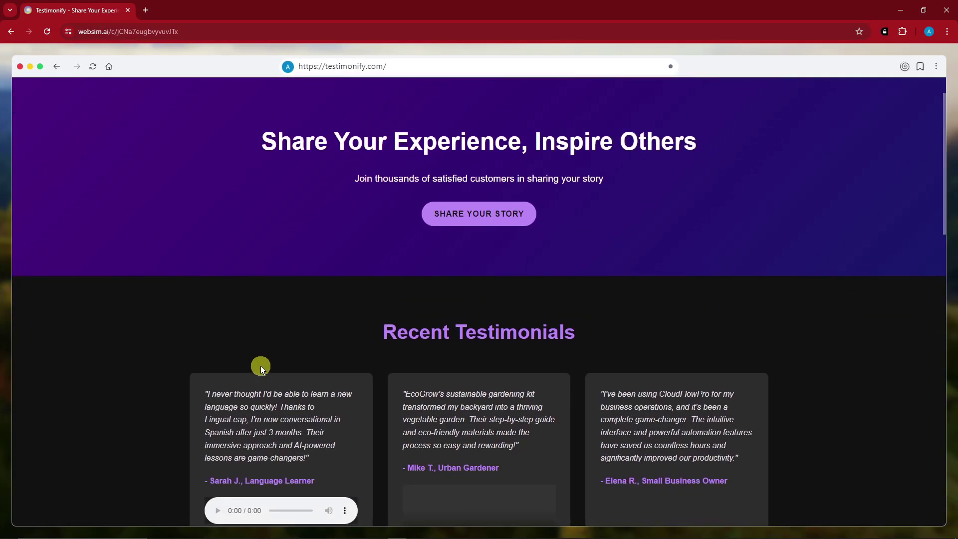
Copy the URL of the dark Testimonify home page with the page's Copy URL option
{"action": "scroll", "coordinate": [261, 358], "scroll_direction": "up", "scroll_amount": 1}
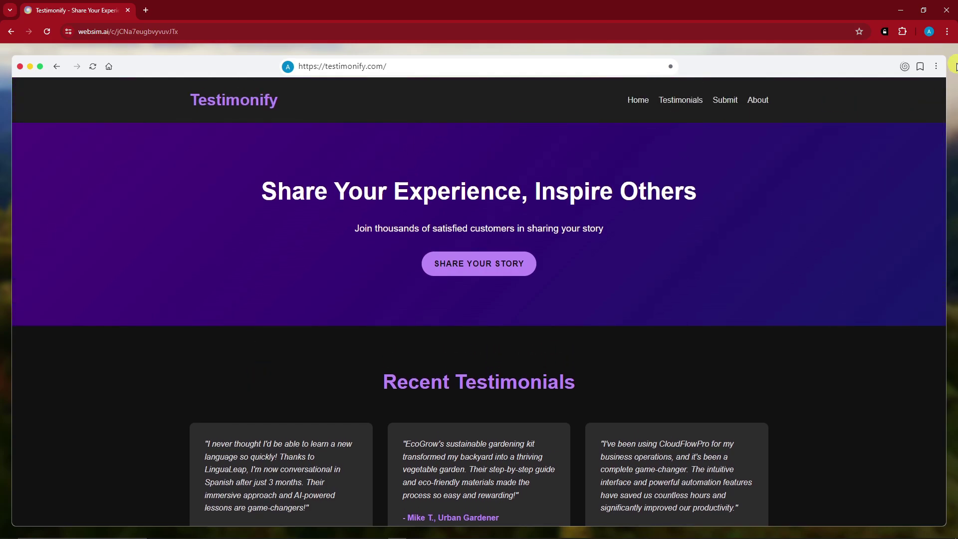
{"action": "left_click", "coordinate": [938, 68]}
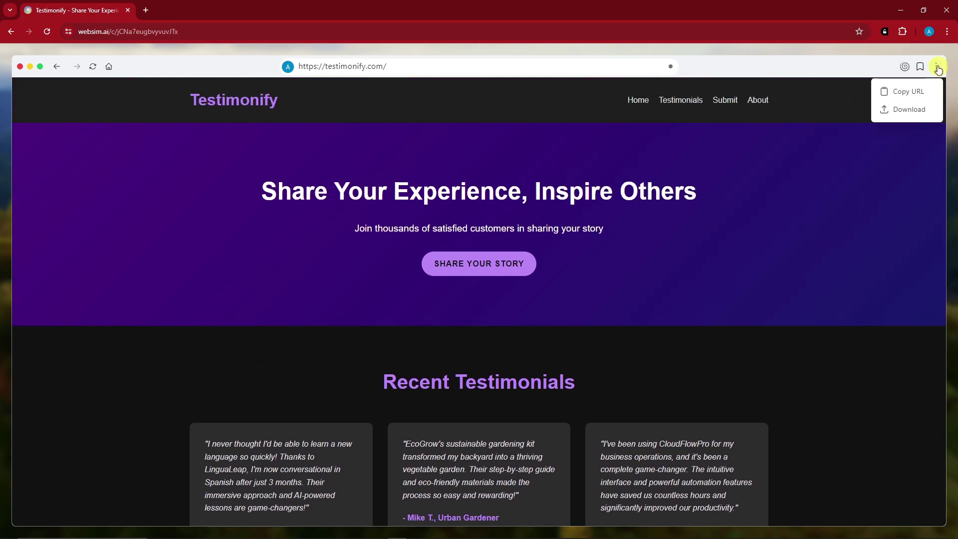
{"action": "left_click", "coordinate": [909, 93]}
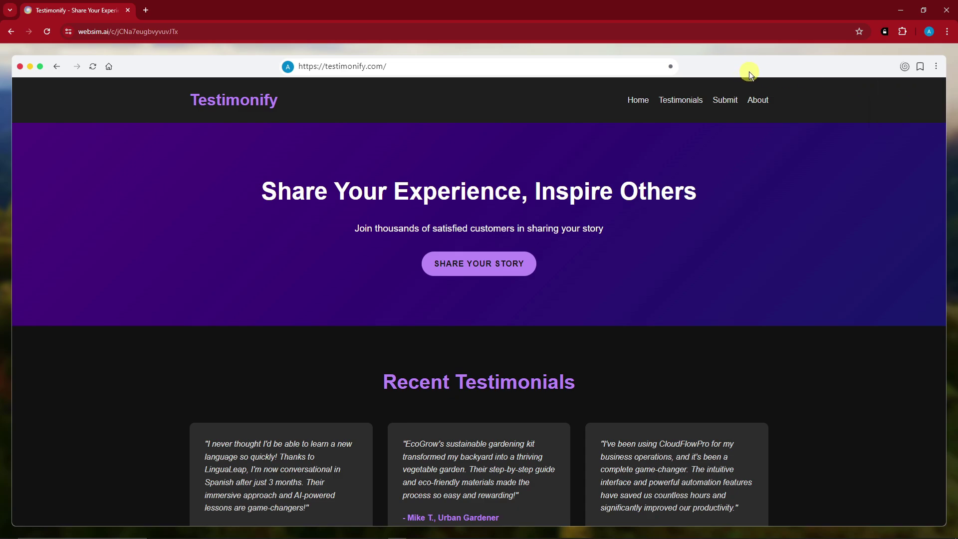
Compare the Testimonify page's browser address with its simulated address and prompt history
{"action": "left_click", "coordinate": [257, 31]}
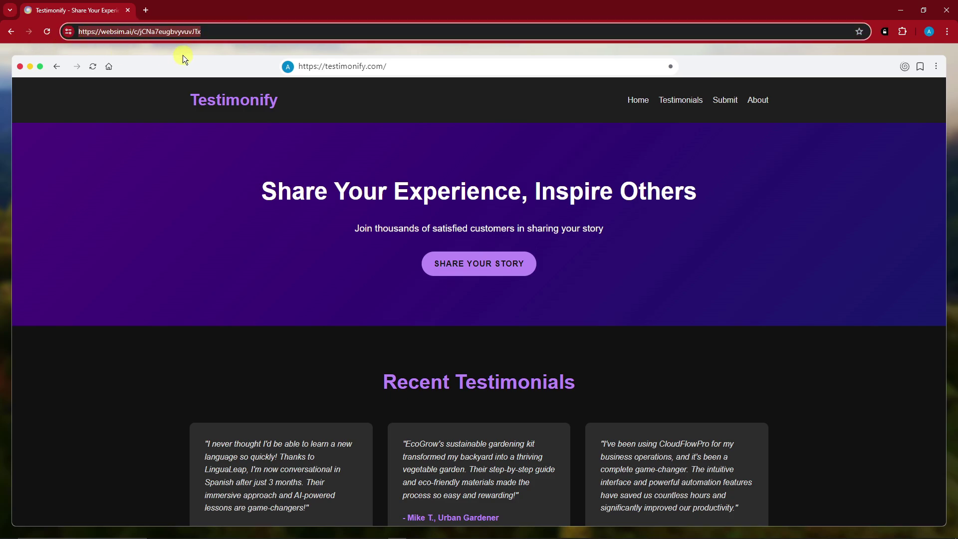
{"action": "left_click", "coordinate": [206, 58]}
{"action": "left_click", "coordinate": [404, 64]}
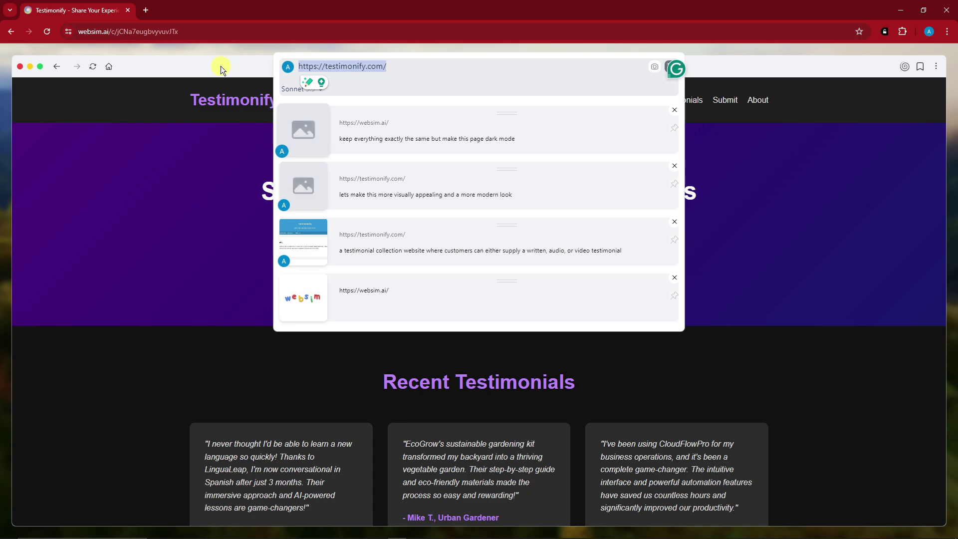
{"action": "left_click", "coordinate": [221, 66]}
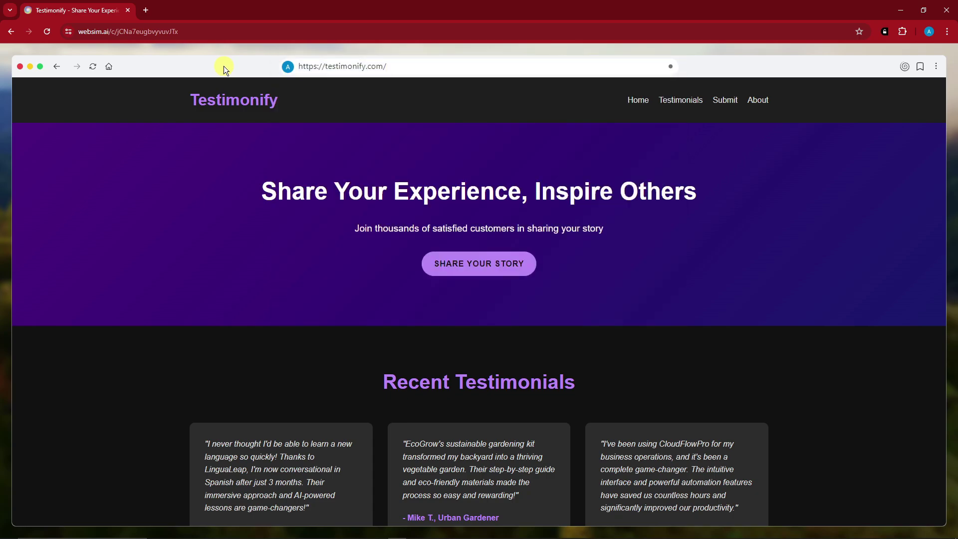
{"action": "left_click", "coordinate": [229, 32]}
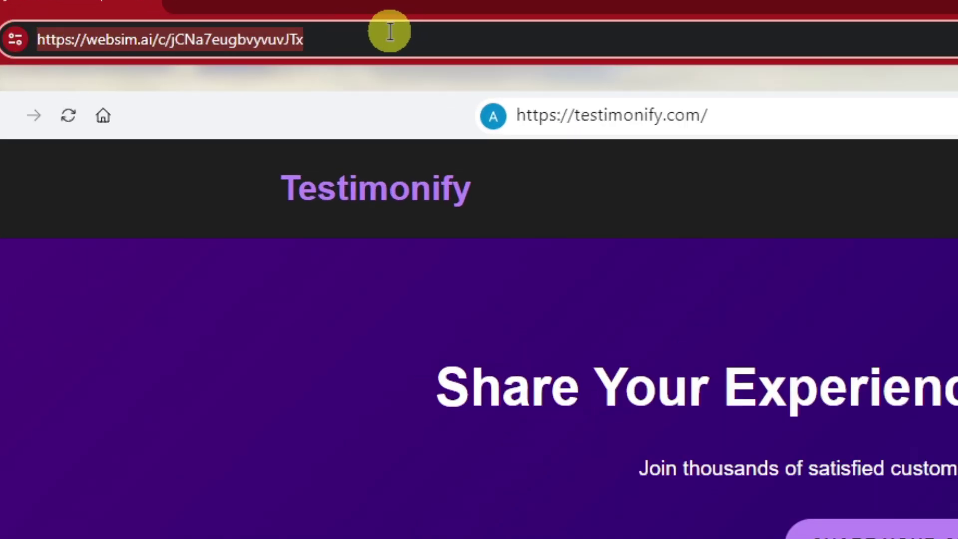
{"action": "left_click", "coordinate": [390, 32]}
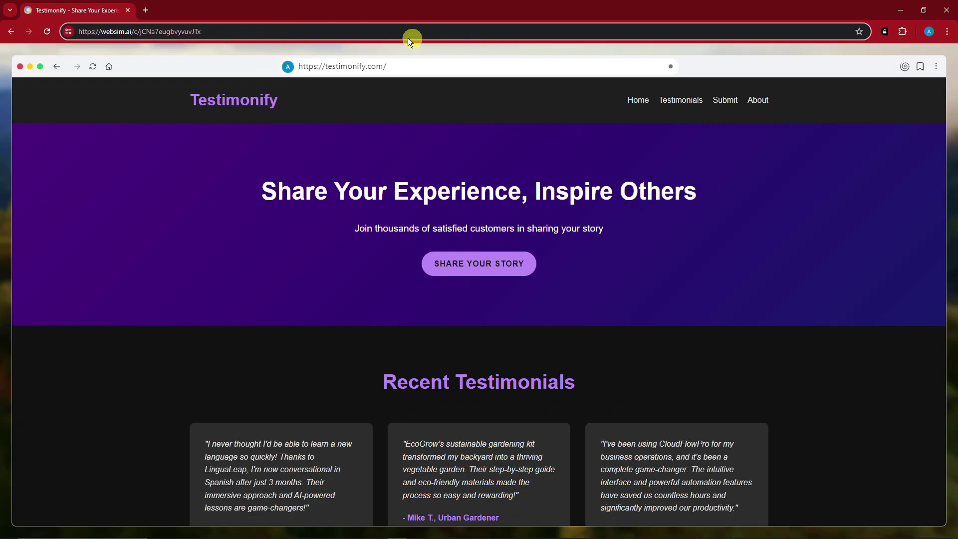
Open the Testimonify page's websim.ai address in a new browser tab and close the original tab
{"action": "left_click_drag", "start_coordinate": [342, 30], "coordinate": [56, 32]}
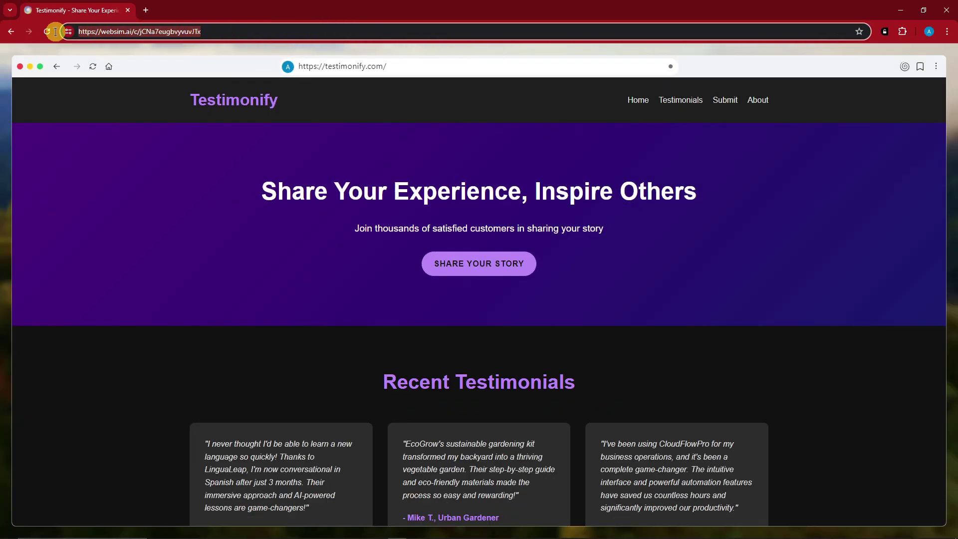
{"action": "right_click", "coordinate": [181, 32]}
{"action": "left_click", "coordinate": [229, 122]}
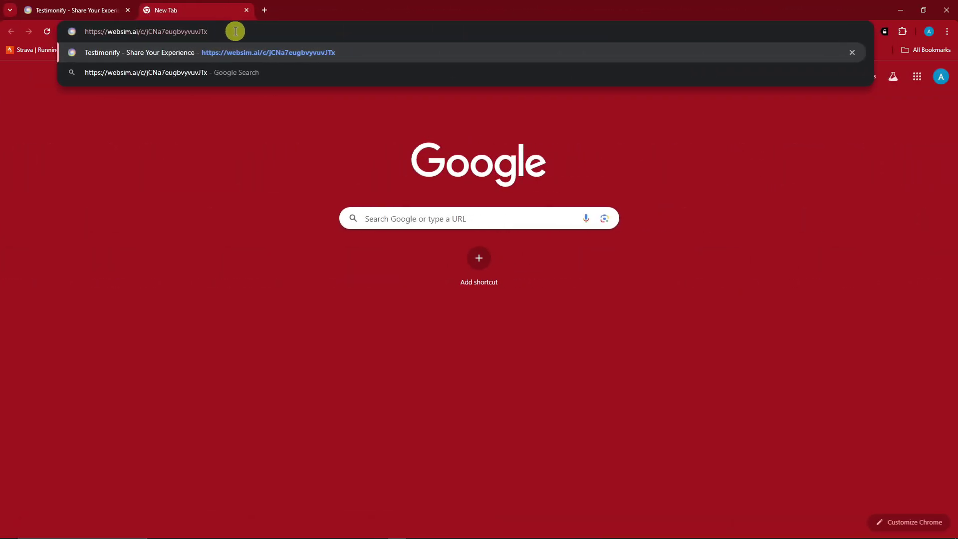
{"action": "key", "text": "Return"}
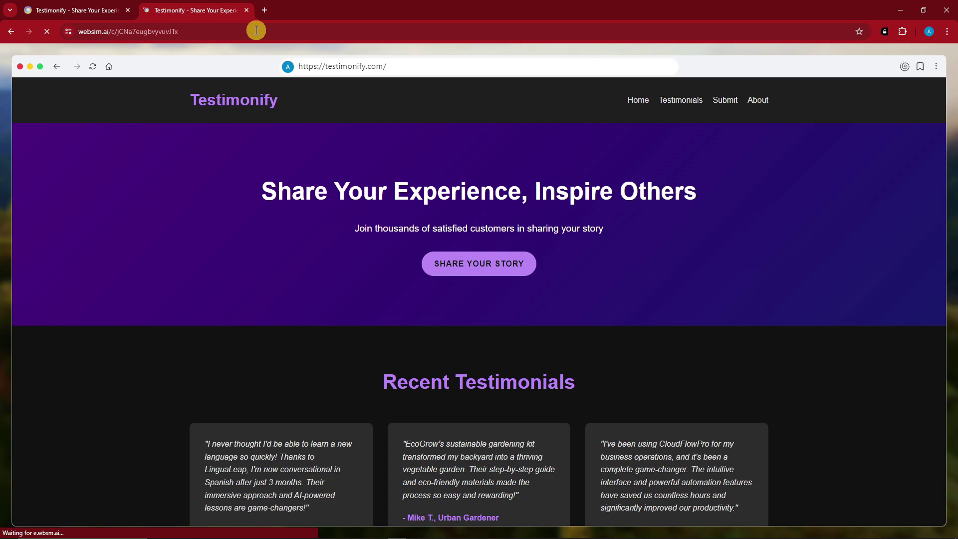
{"action": "left_click", "coordinate": [128, 10]}
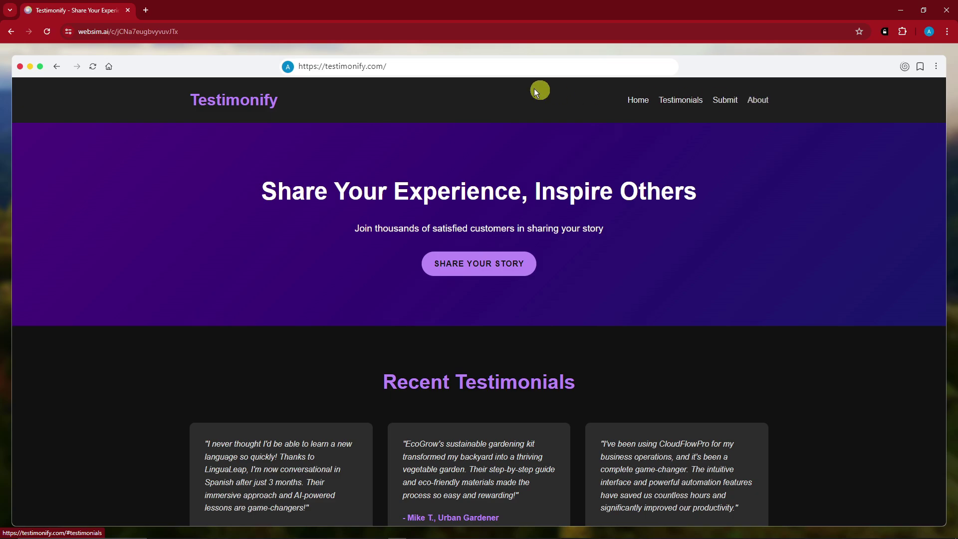
{"action": "left_click", "coordinate": [494, 66]}
{"action": "left_click", "coordinate": [531, 63]}
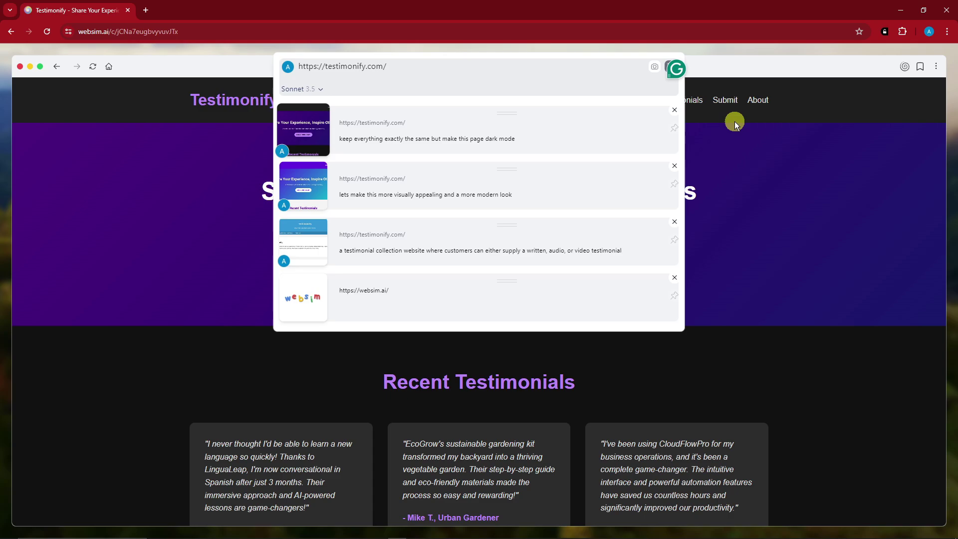
{"action": "type", "text": "about"}
{"action": "key", "text": "Return"}
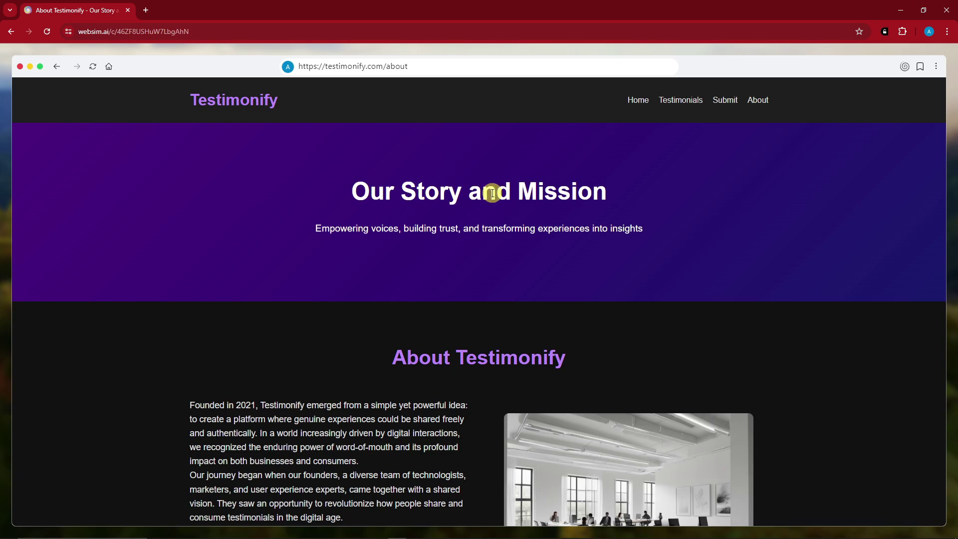
Examine the about page's Our Journey and Our Mission sections and compare its simulated address with its browser address
{"action": "scroll", "coordinate": [492, 194], "scroll_direction": "down", "scroll_amount": 12}
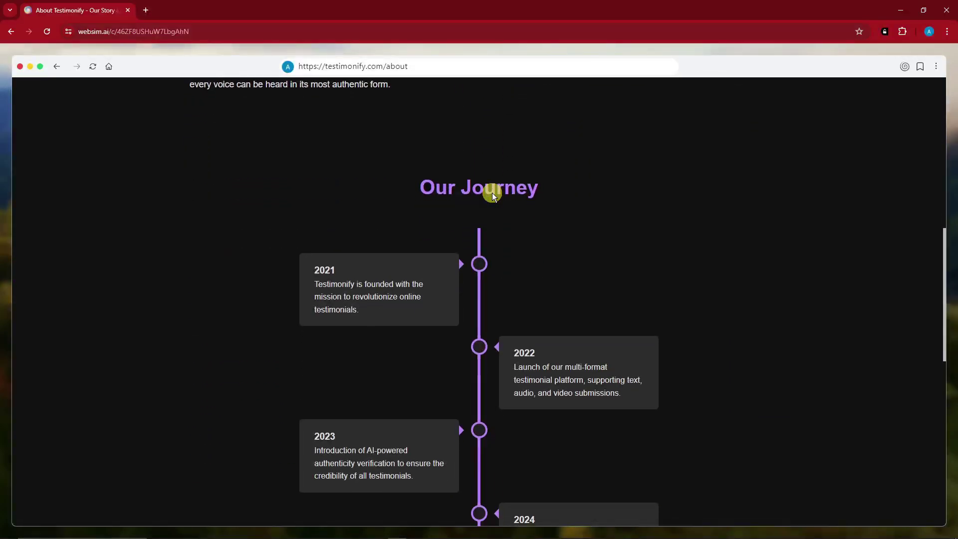
{"action": "scroll", "coordinate": [492, 193], "scroll_direction": "down", "scroll_amount": 8}
{"action": "scroll", "coordinate": [492, 192], "scroll_direction": "up", "scroll_amount": 12}
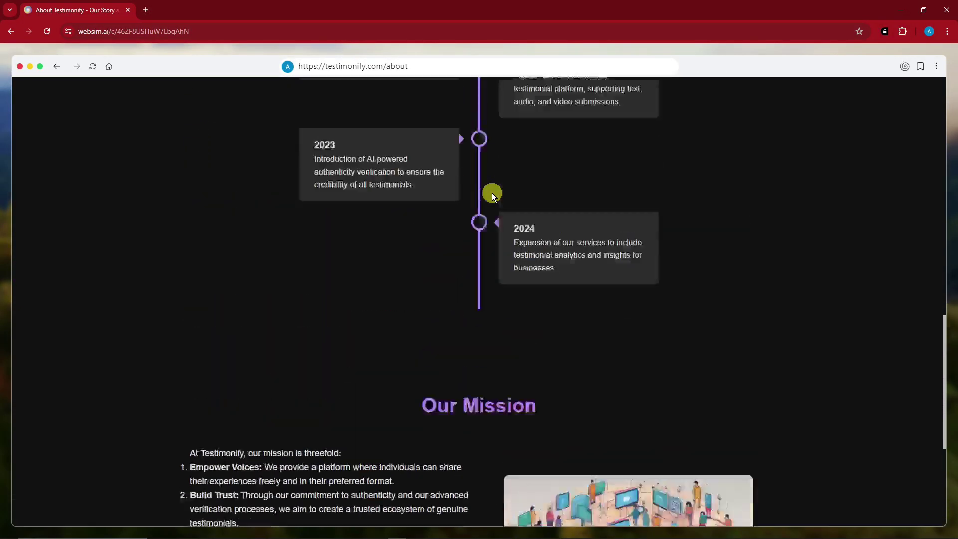
{"action": "scroll", "coordinate": [491, 192], "scroll_direction": "up", "scroll_amount": 9}
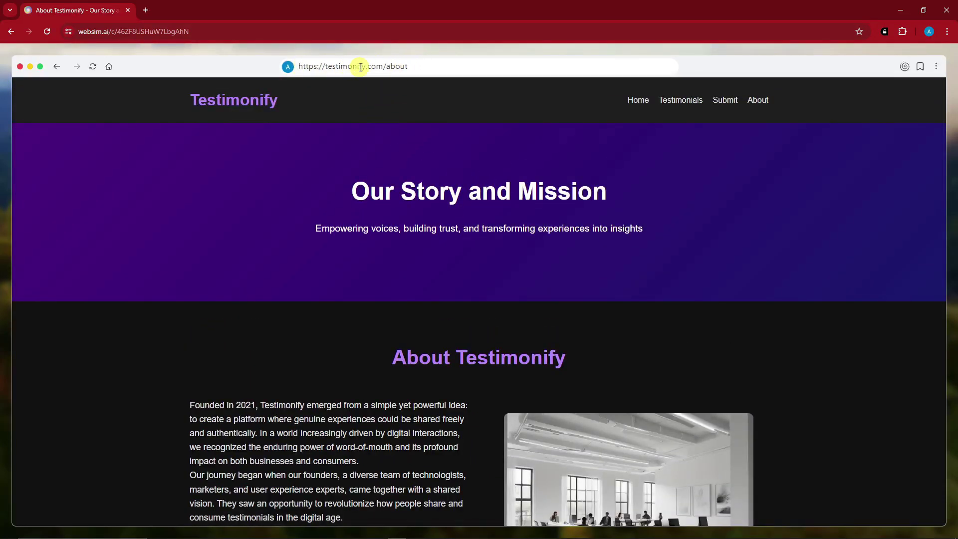
{"action": "left_click", "coordinate": [426, 63]}
{"action": "left_click", "coordinate": [162, 160]}
{"action": "left_click", "coordinate": [413, 72]}
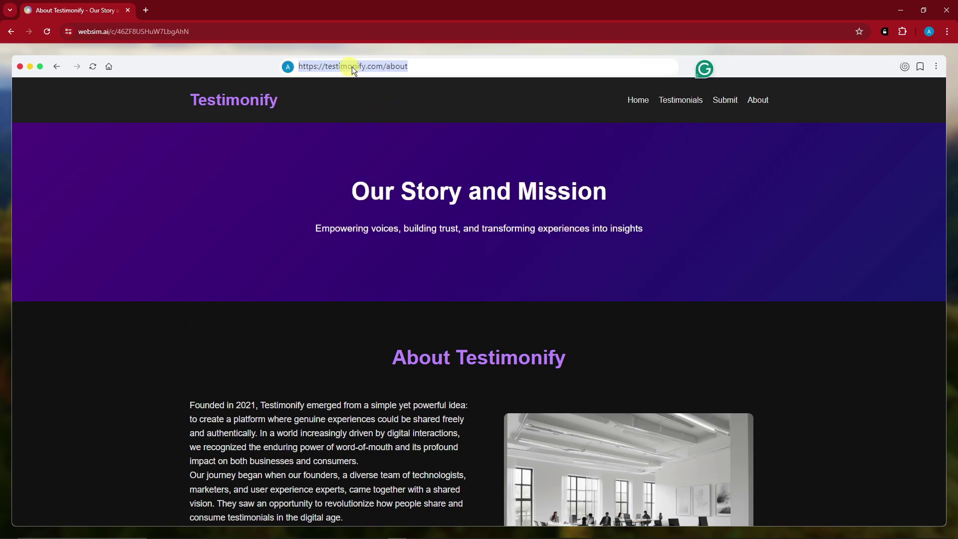
{"action": "left_click", "coordinate": [203, 30]}
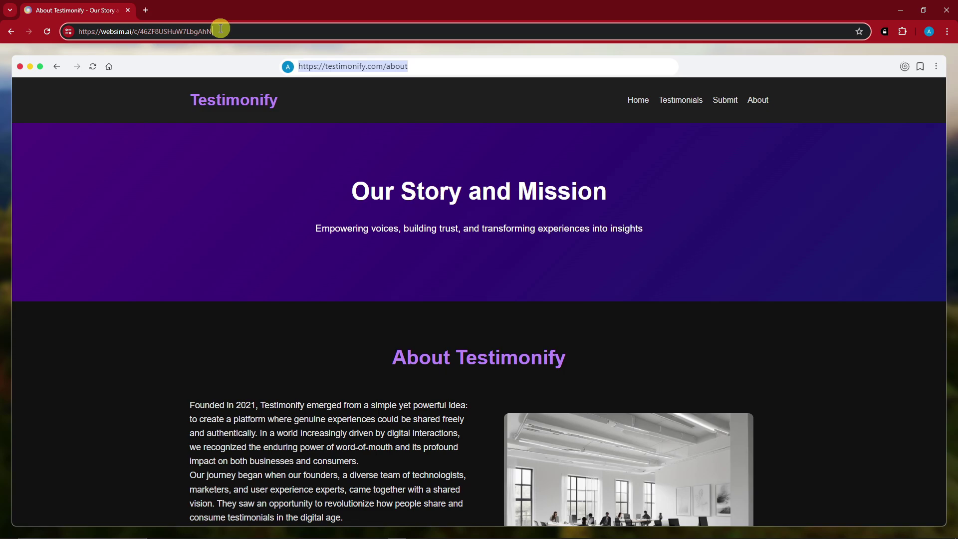